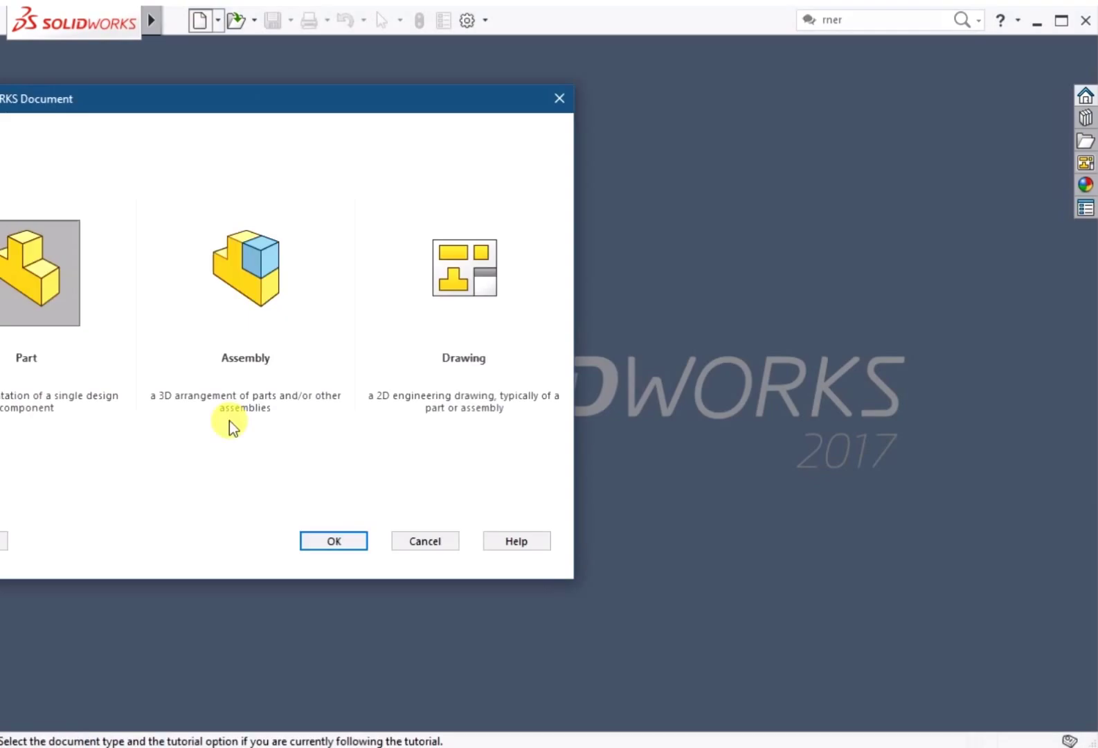
Step: Create a new part with Copper material and a Plain White scene background
left_click(325, 542)
left_click_drag(220, 300, 178, 325)
right_click(69, 325)
left_click(117, 518)
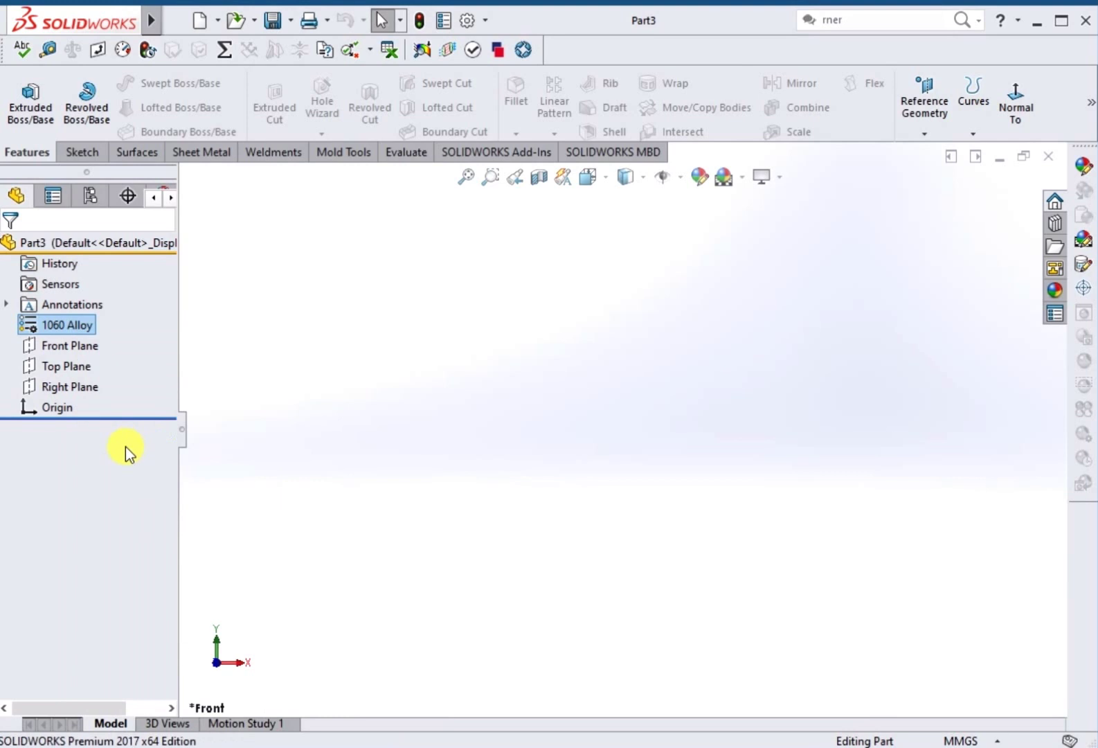
left_click(742, 178)
left_click(796, 47)
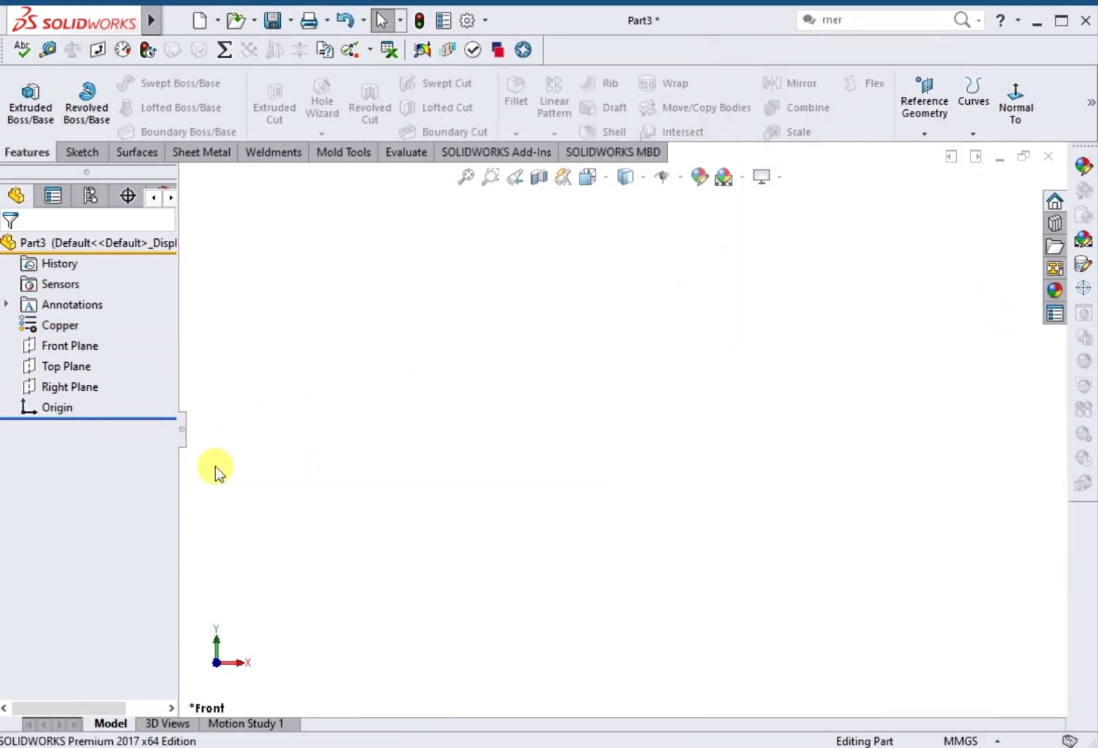
Step: Sketch a horizontal line into the origin and a vertical line below it on the Top Plane
left_click(49, 367)
left_click(44, 328)
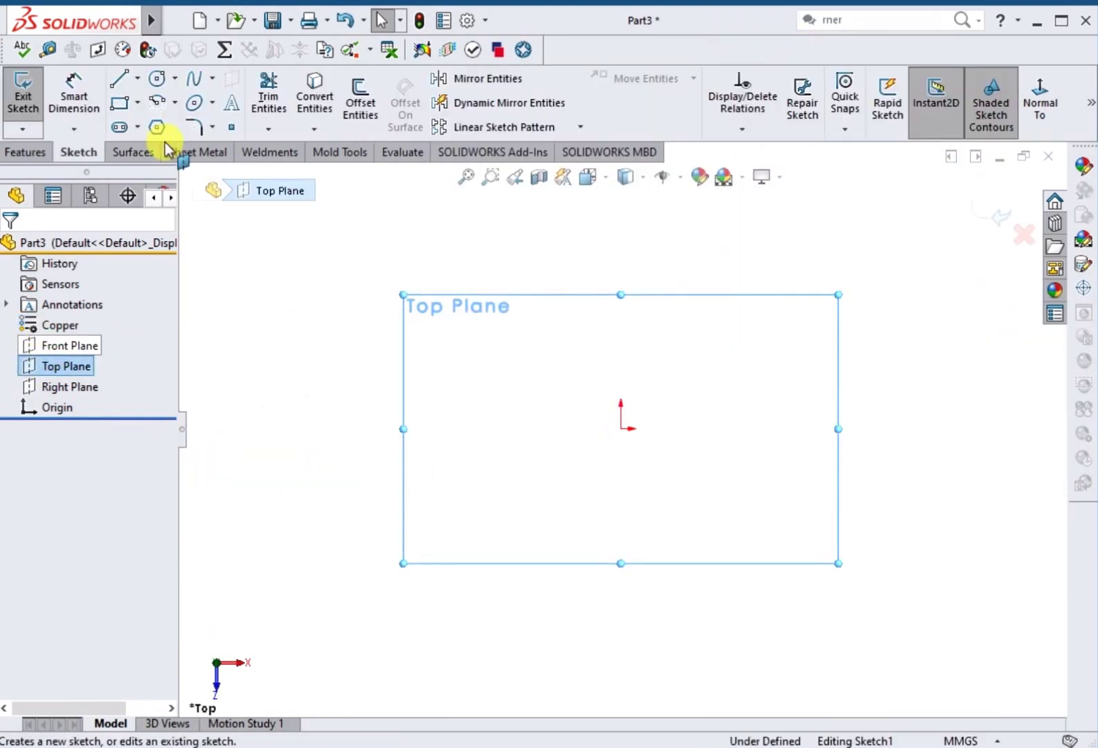
key("l")
left_click(487, 428)
left_click(621, 429)
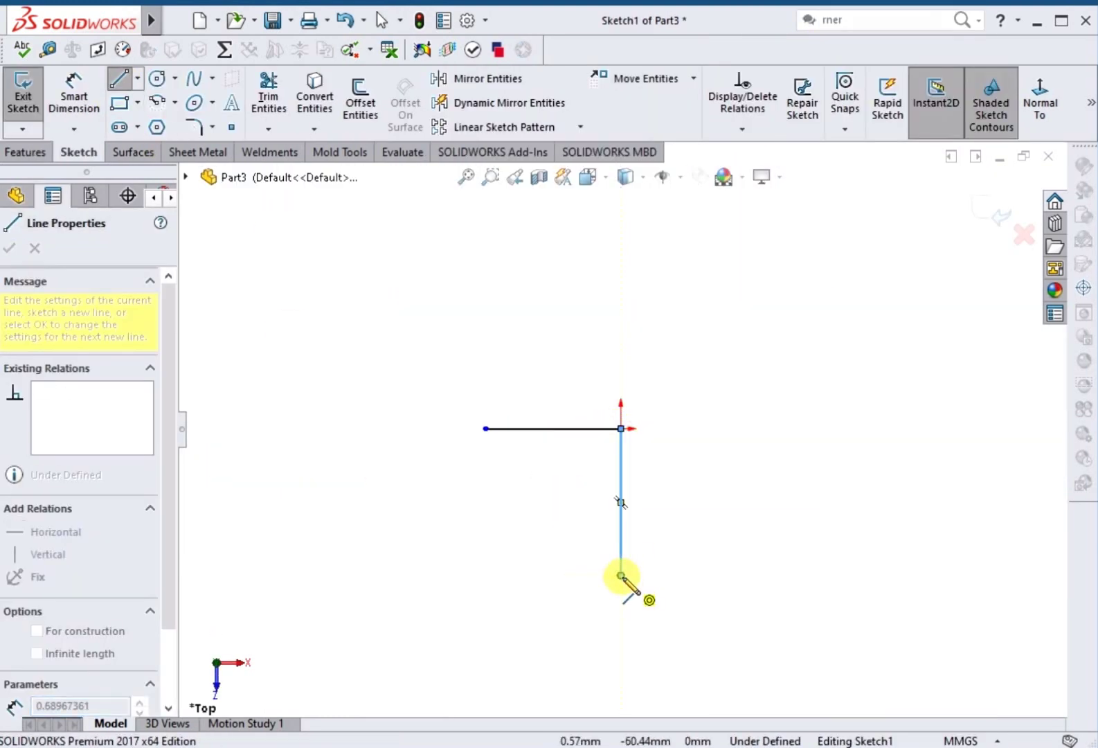
double_click(623, 571)
Step: Dimension the vertical line to 85 mm and the horizontal line to 80 mm
key("d")
left_click(622, 488)
left_click(668, 478)
key("Return")
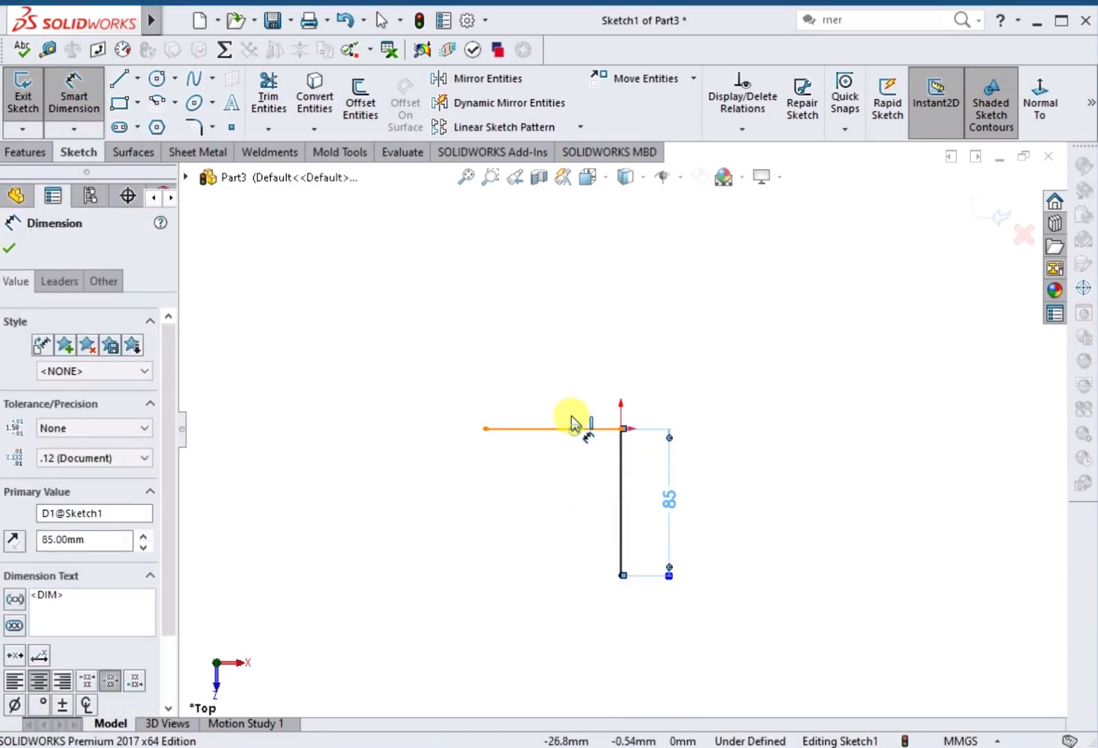
left_click(577, 430)
left_click(559, 389)
type("80")
key("Return")
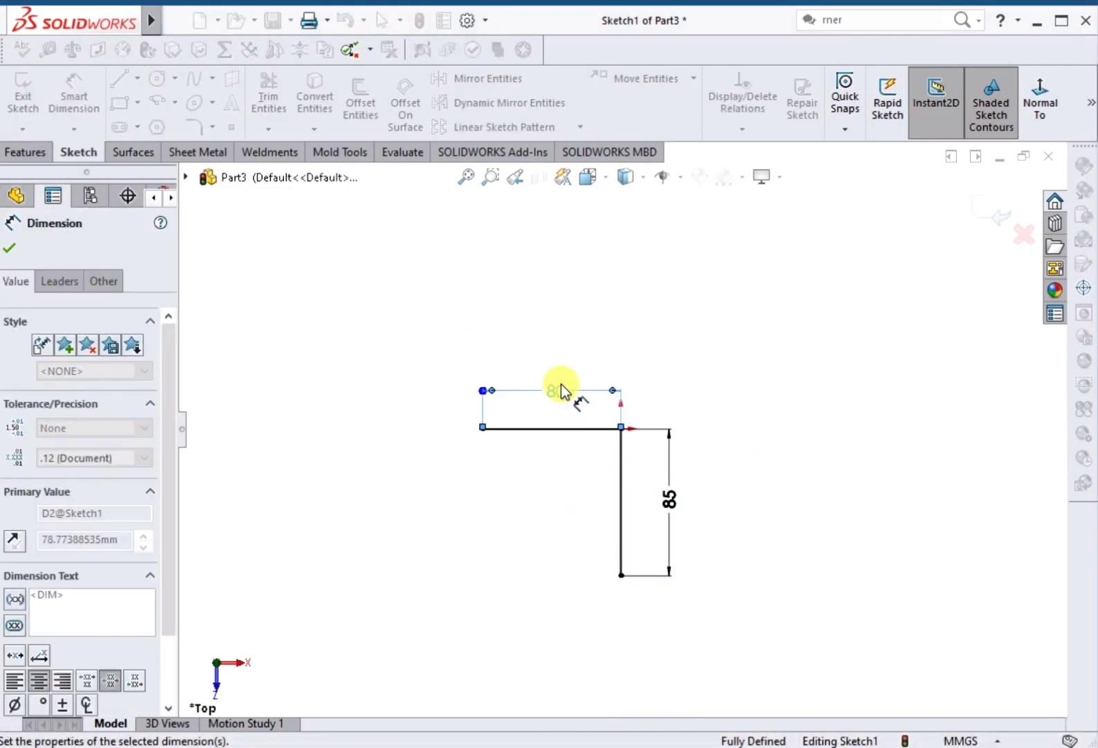
Step: Round the corner with an R35 sketch fillet and exit the path sketch
left_click(197, 126)
type("35")
left_click(622, 430)
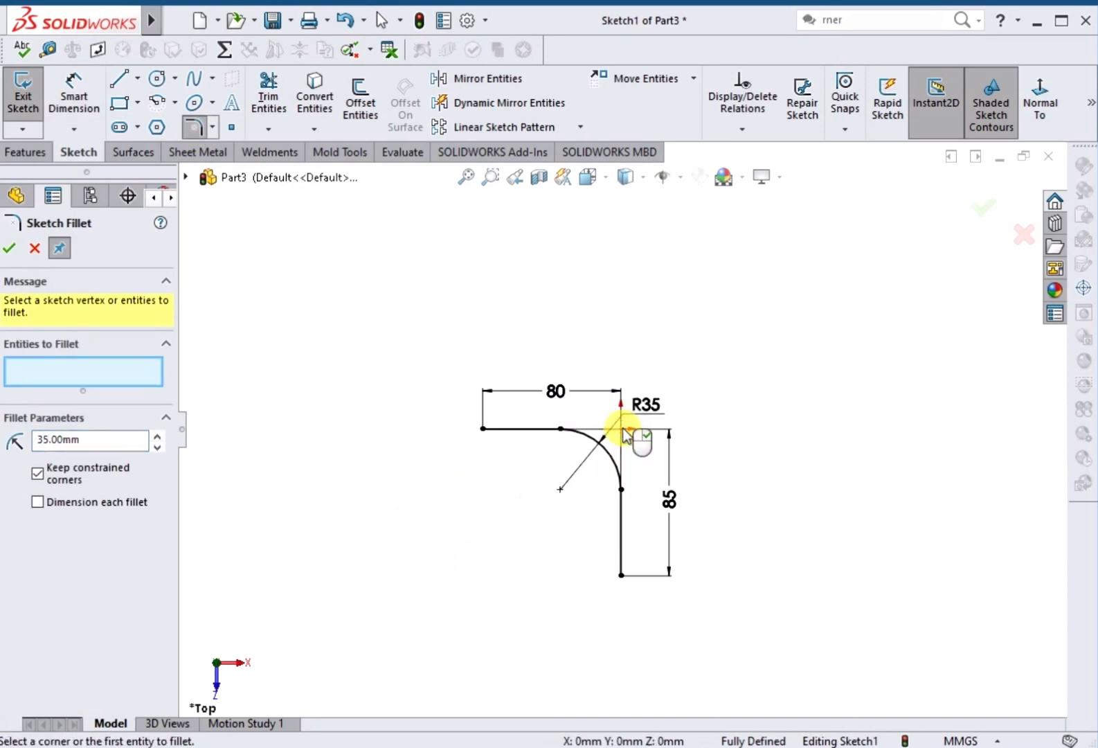
left_click(982, 212)
left_click(992, 223)
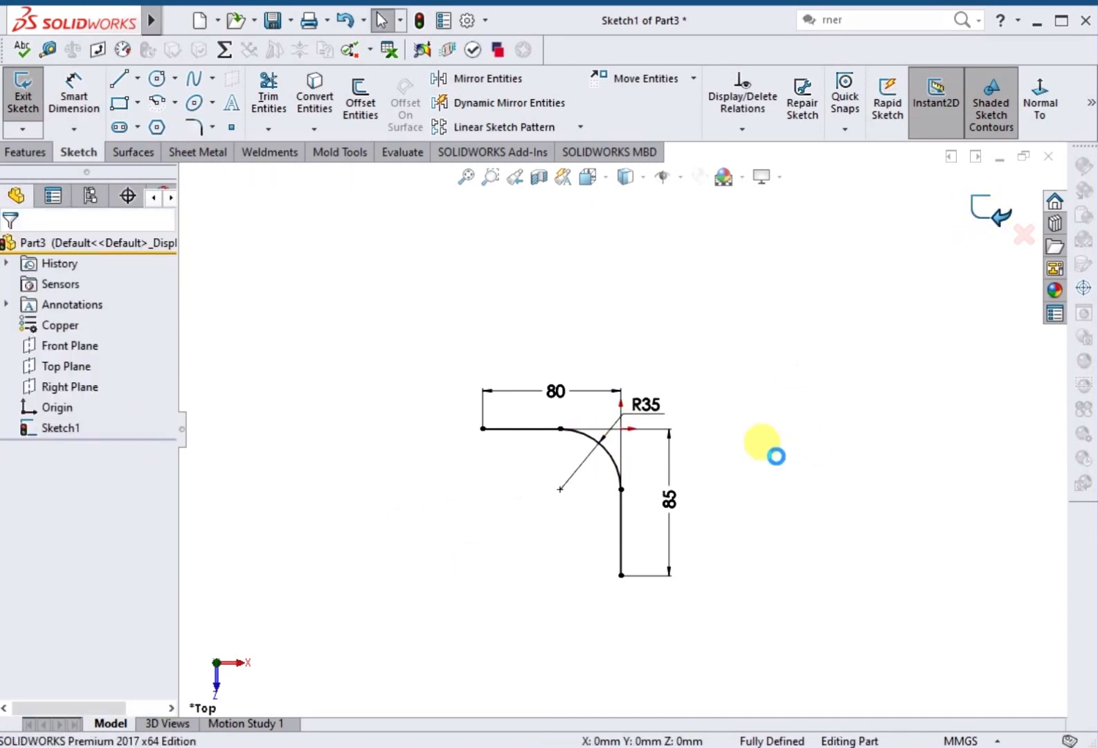
Step: Create Plane1 from the vertical line and its bottom endpoint
left_click(926, 128)
left_click(622, 539)
left_click(621, 574)
key("Return")
Step: Sketch concentric Ø14 and Ø8 circles on Plane1
left_click(43, 450)
left_click(49, 421)
left_click(158, 78)
left_click_drag(771, 488, 805, 513)
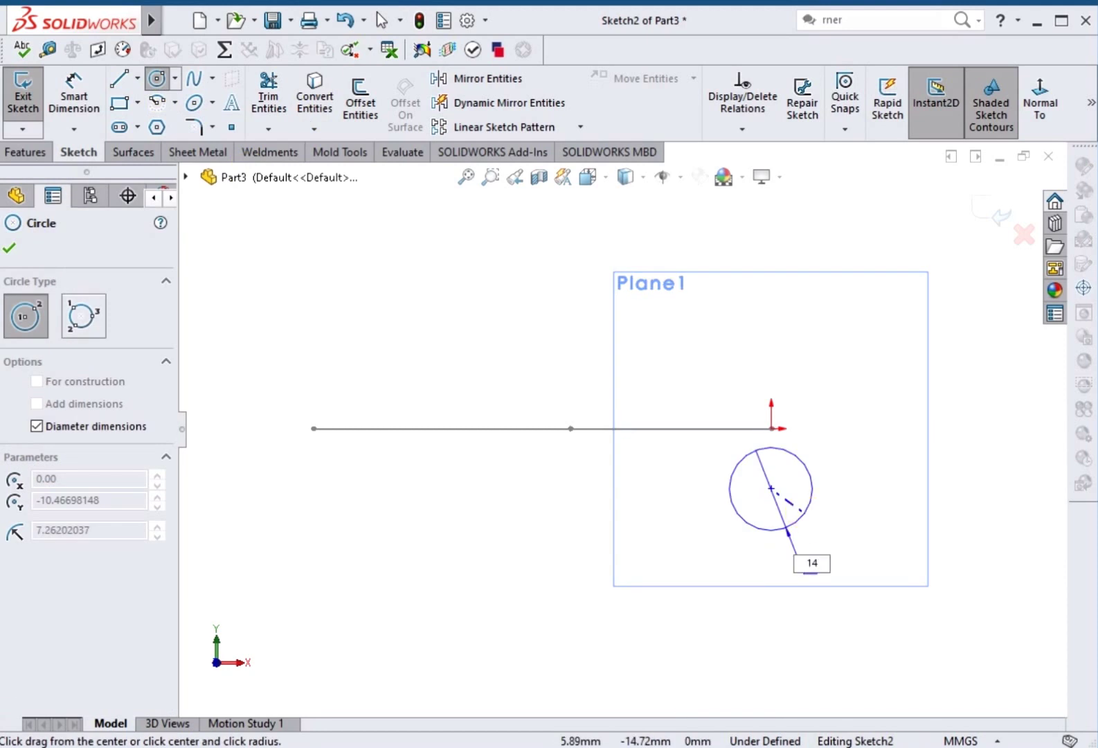
key("Return")
left_click_drag(771, 489, 811, 449)
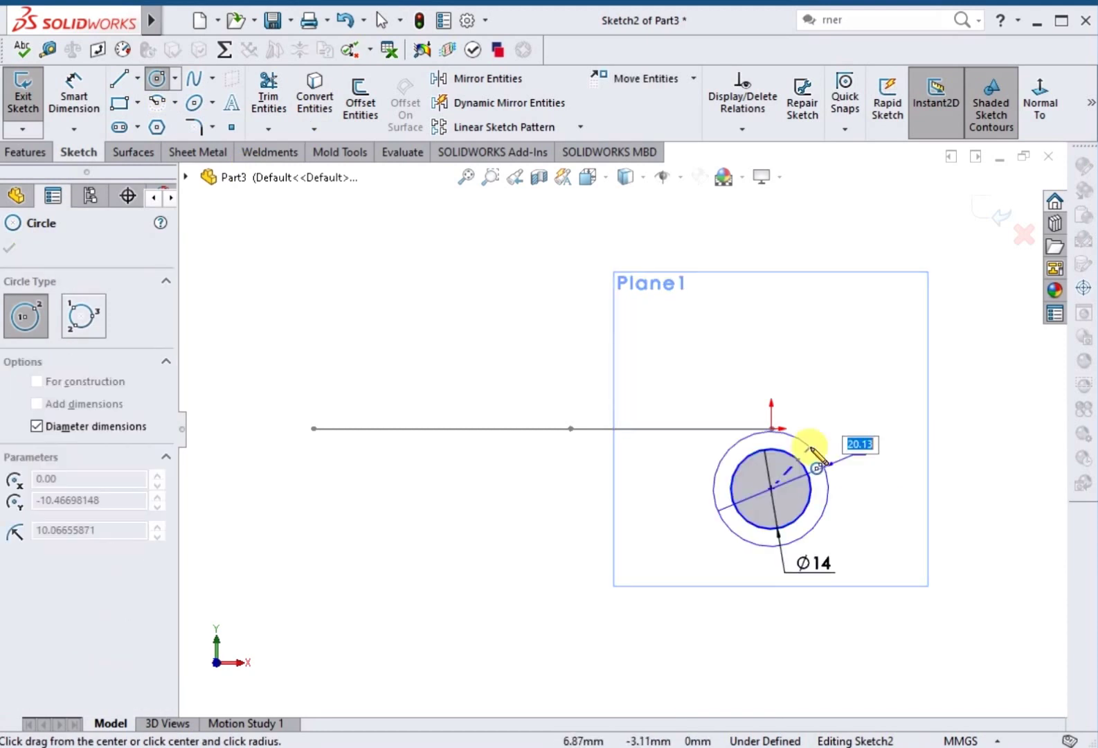
key("Return")
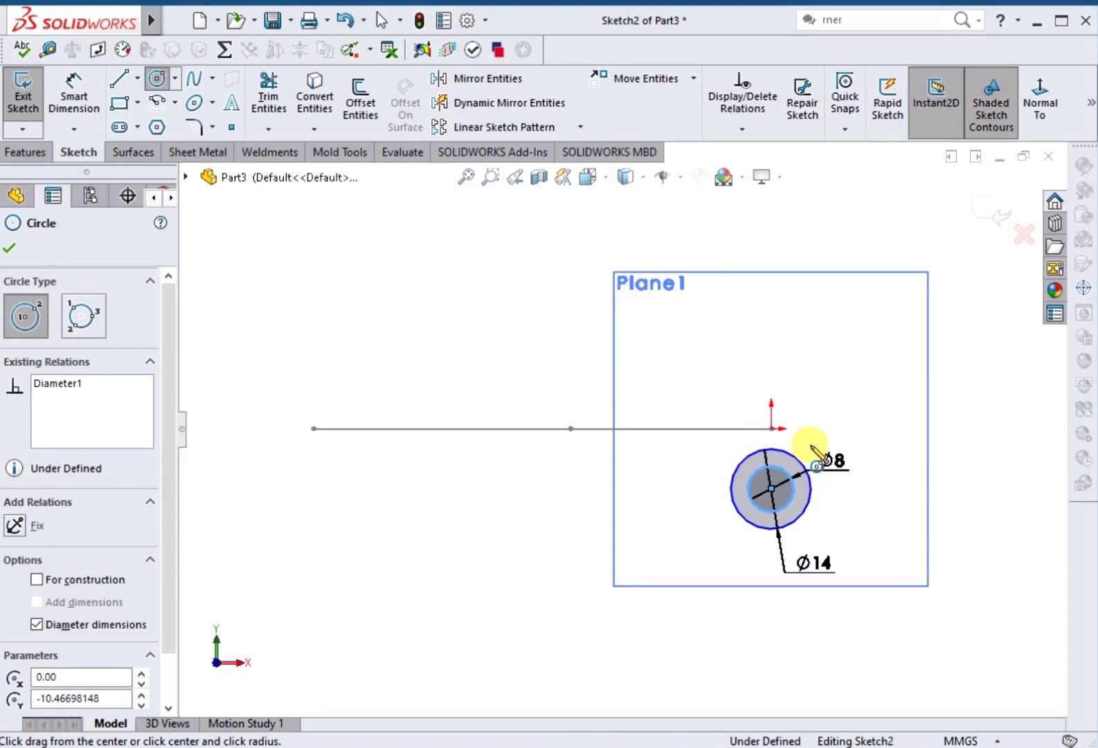
key("Escape")
Step: Make the circles' centre coincident with the path end point and exit the sketch
left_click(772, 489)
left_click(771, 428, "ctrl")
left_click(887, 348)
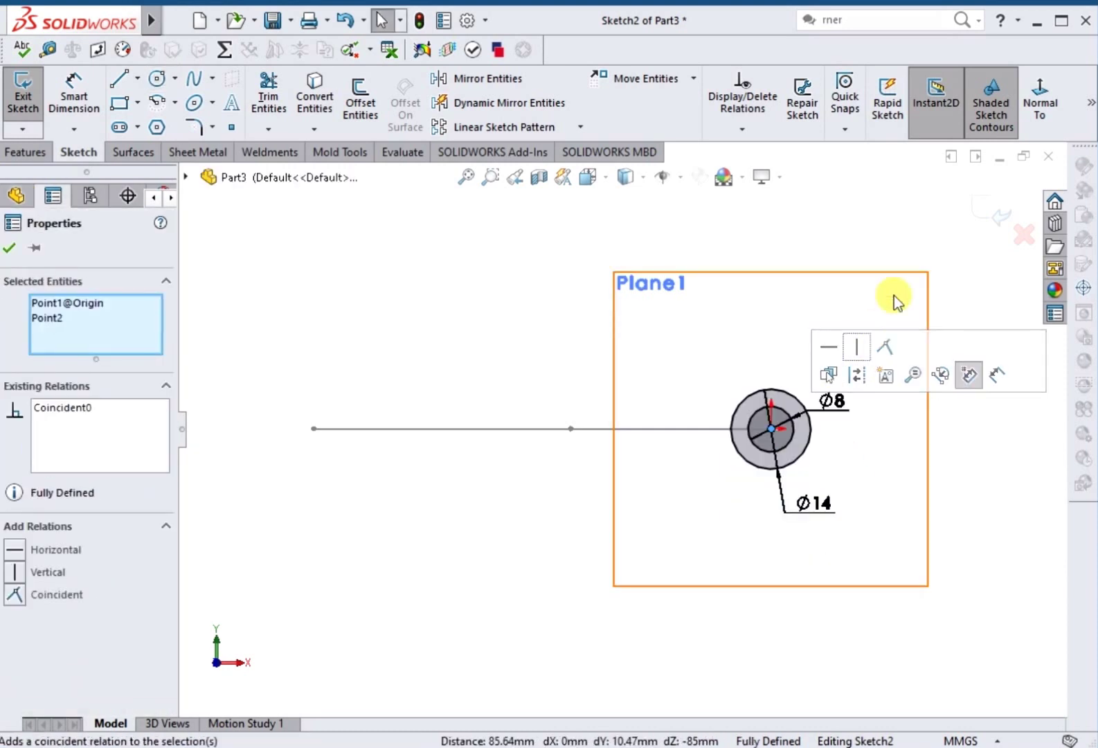
left_click(997, 219)
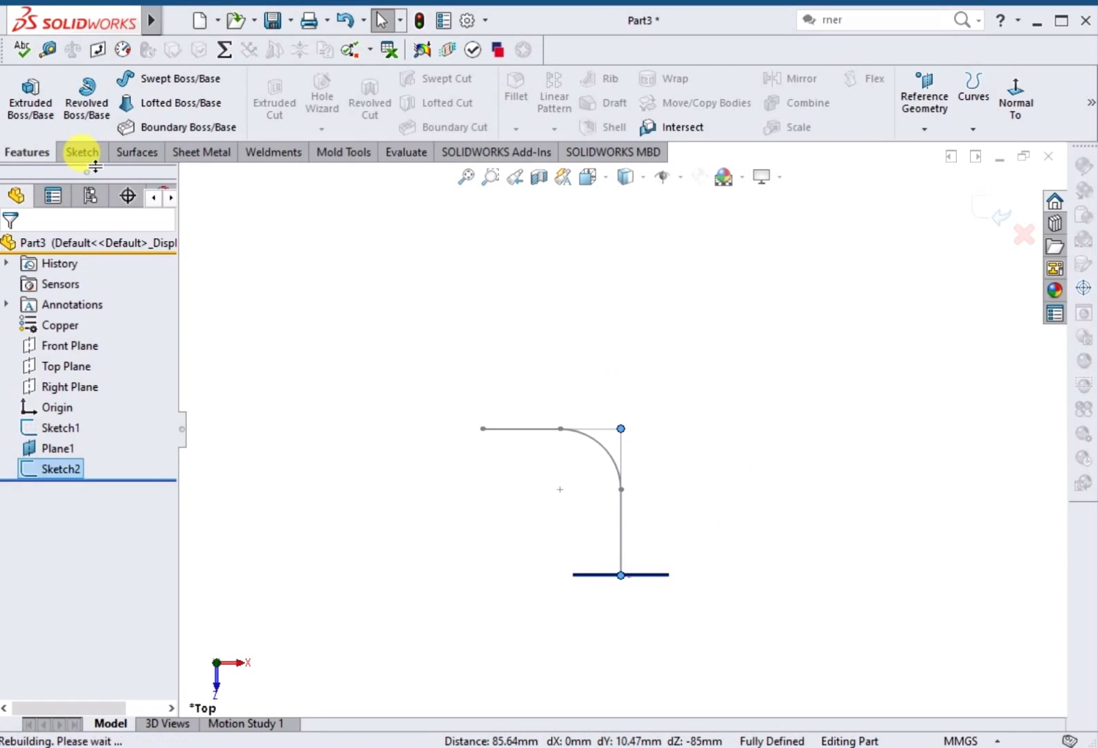
Step: Sweep the ring profile along the bent line sketch to form the pipe
left_click(209, 85)
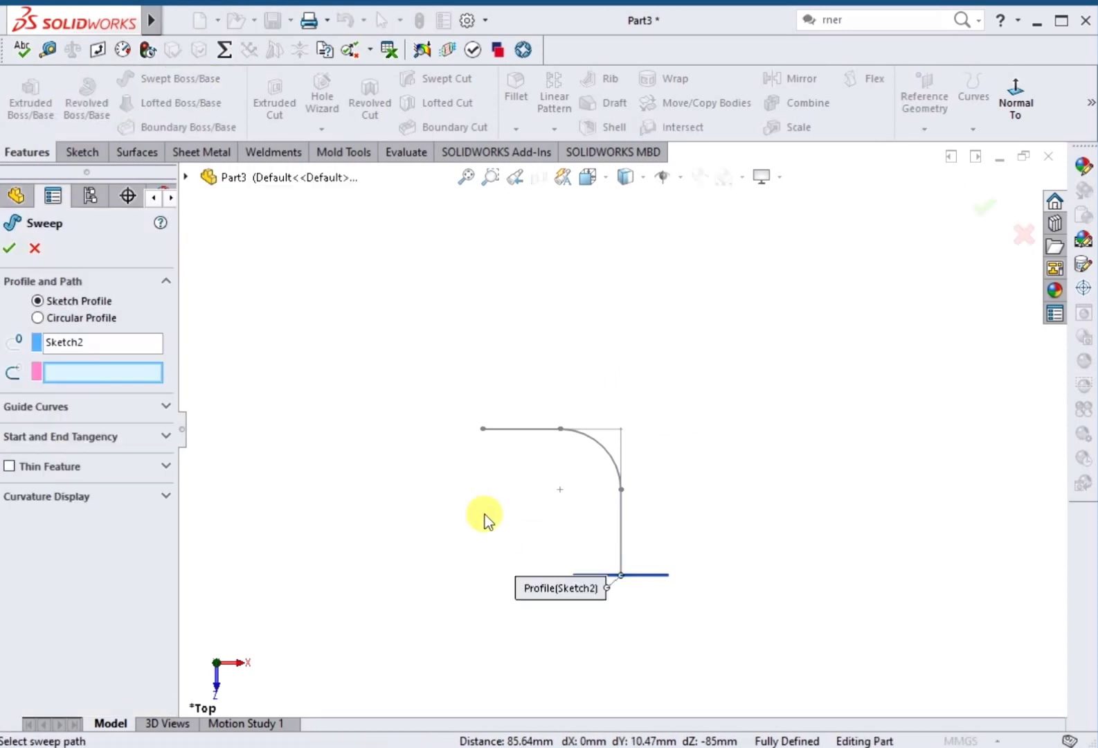
left_click(620, 475)
key("Return")
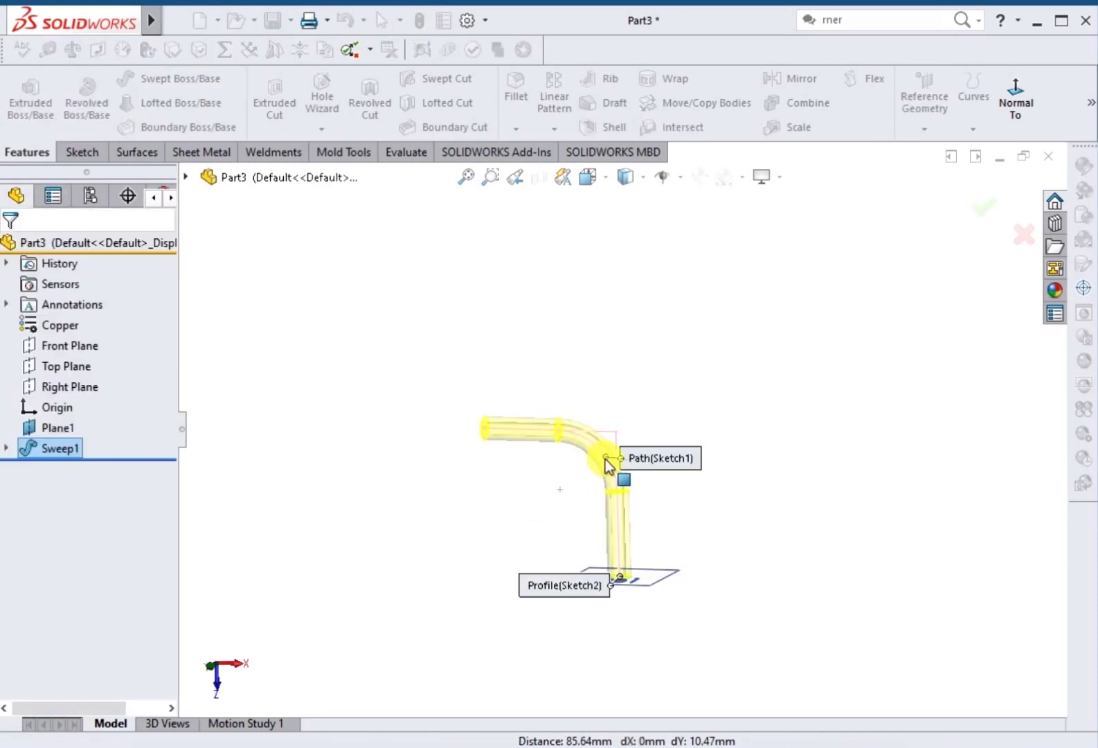
mouse_move(636, 477)
middle_mouse_down()
mouse_move(559, 534)
mouse_move(649, 535)
middle_mouse_up()
scroll(649, 535, "down", 5)
Step: Hide Plane1 and start a sketch on the pipe's end face
left_click(54, 427)
left_click(78, 401)
left_click(563, 482)
left_click(645, 434)
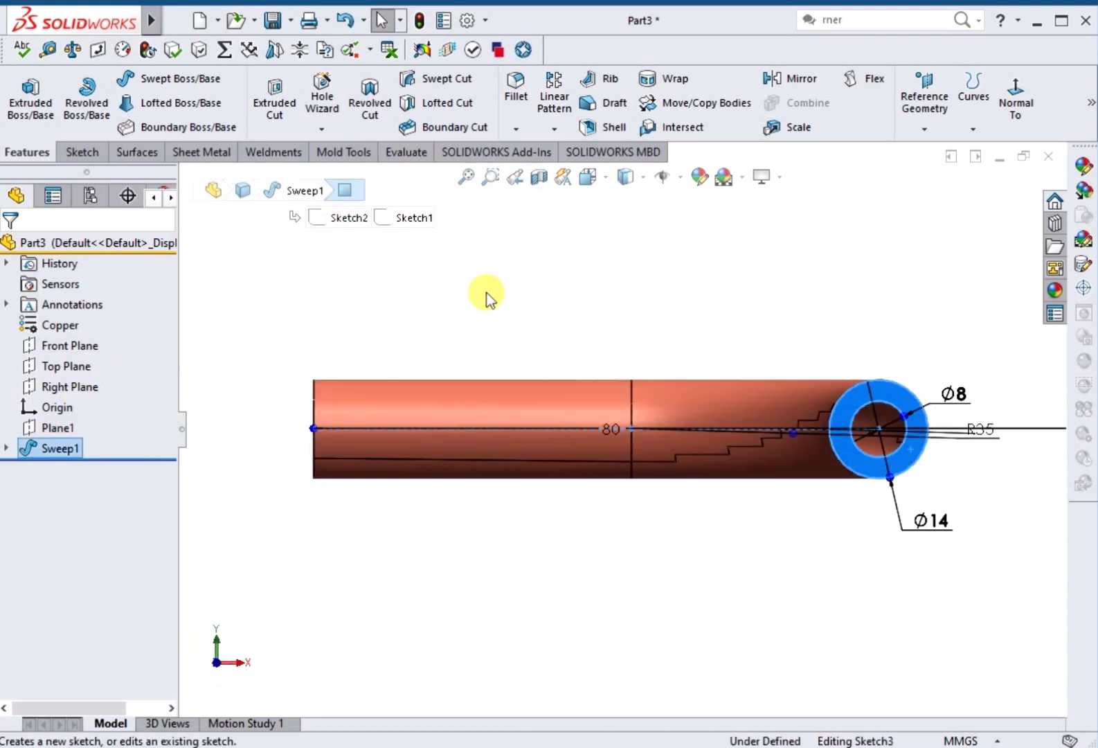
Step: Draw a hexagon centred on the pipe end, viewed normal to the face
left_click(157, 127)
left_click(706, 389)
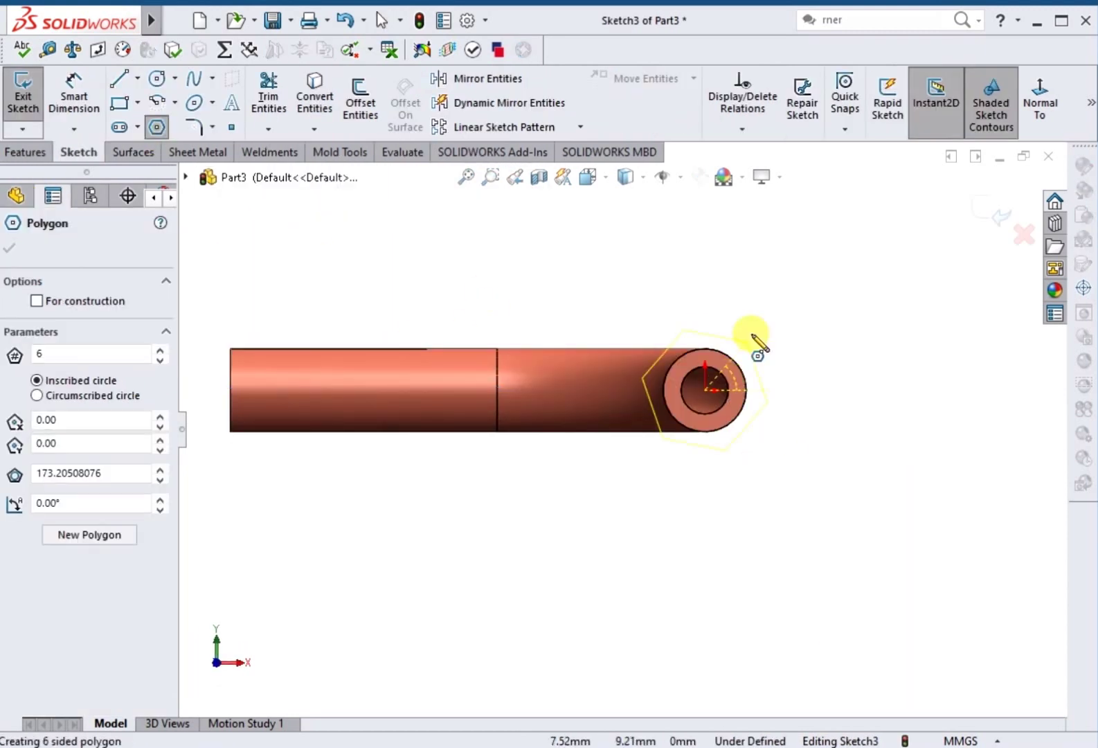
left_click(755, 304)
key("Escape")
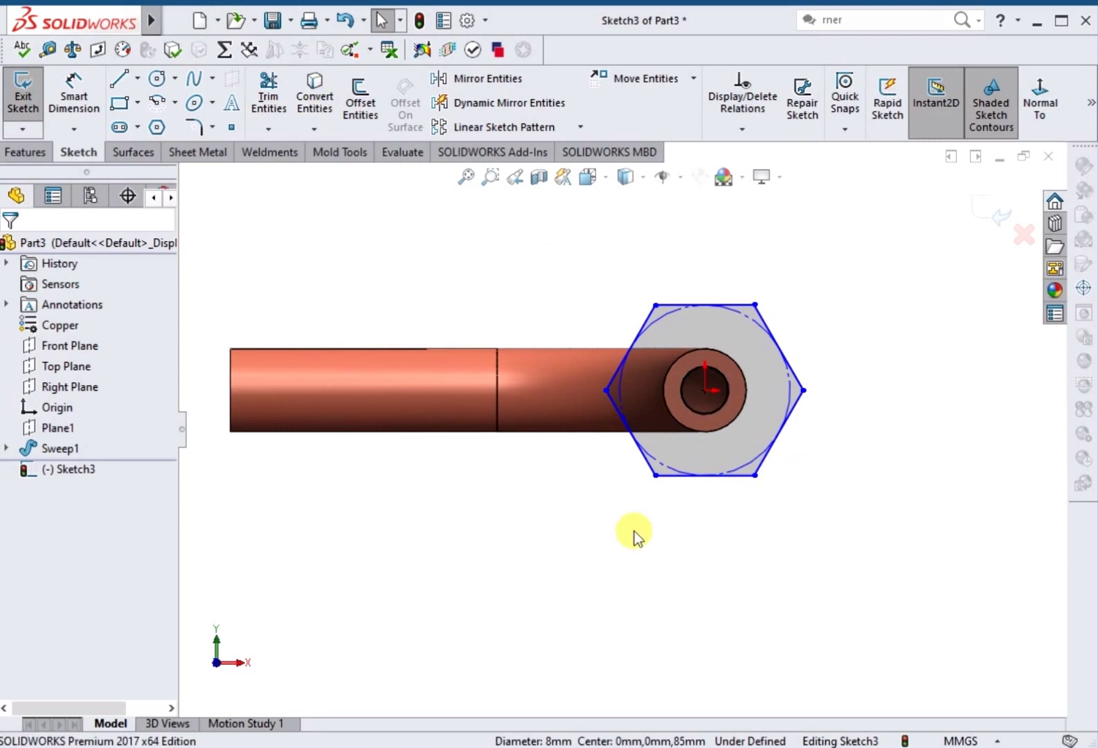
Step: Dimension the hexagon's top edge to 14 mm and exit the sketch
left_click(675, 476)
left_click(93, 100)
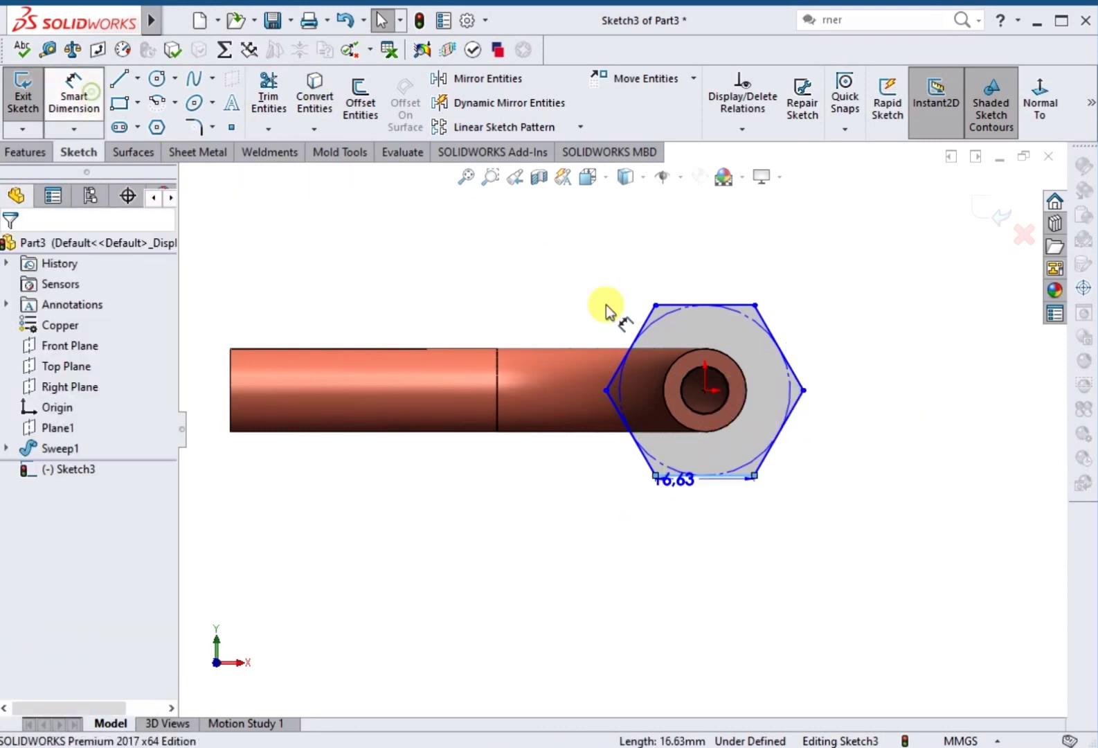
left_click(724, 281)
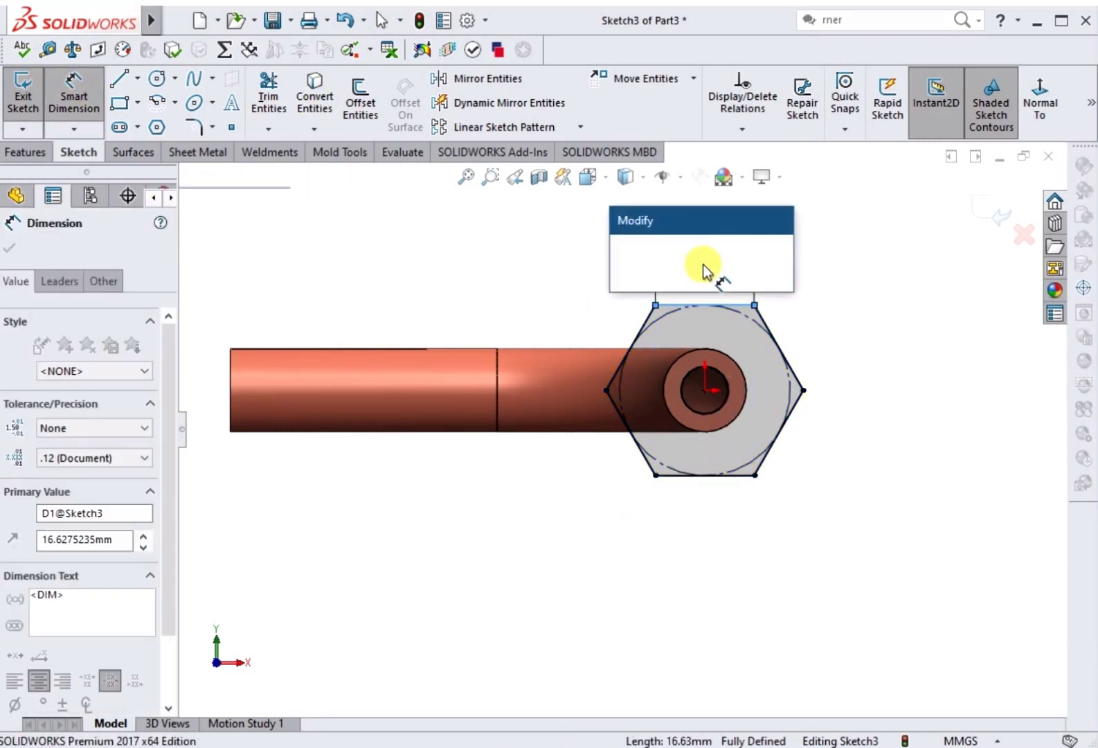
type("14")
key("Return")
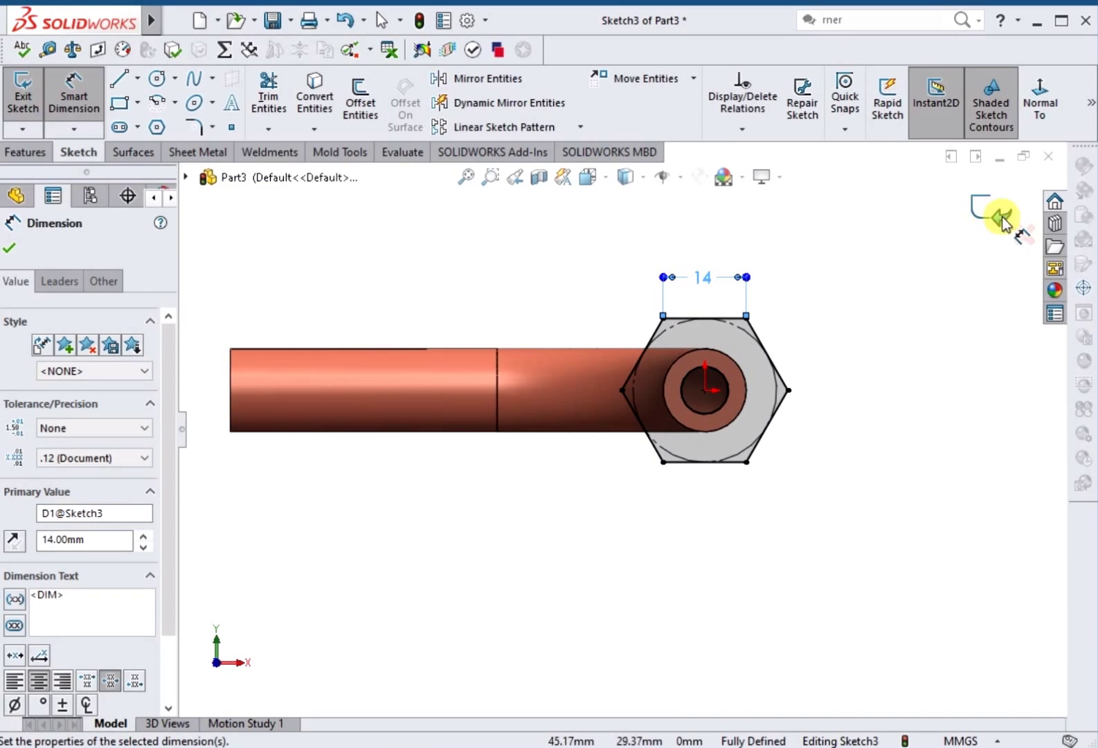
left_click(981, 209)
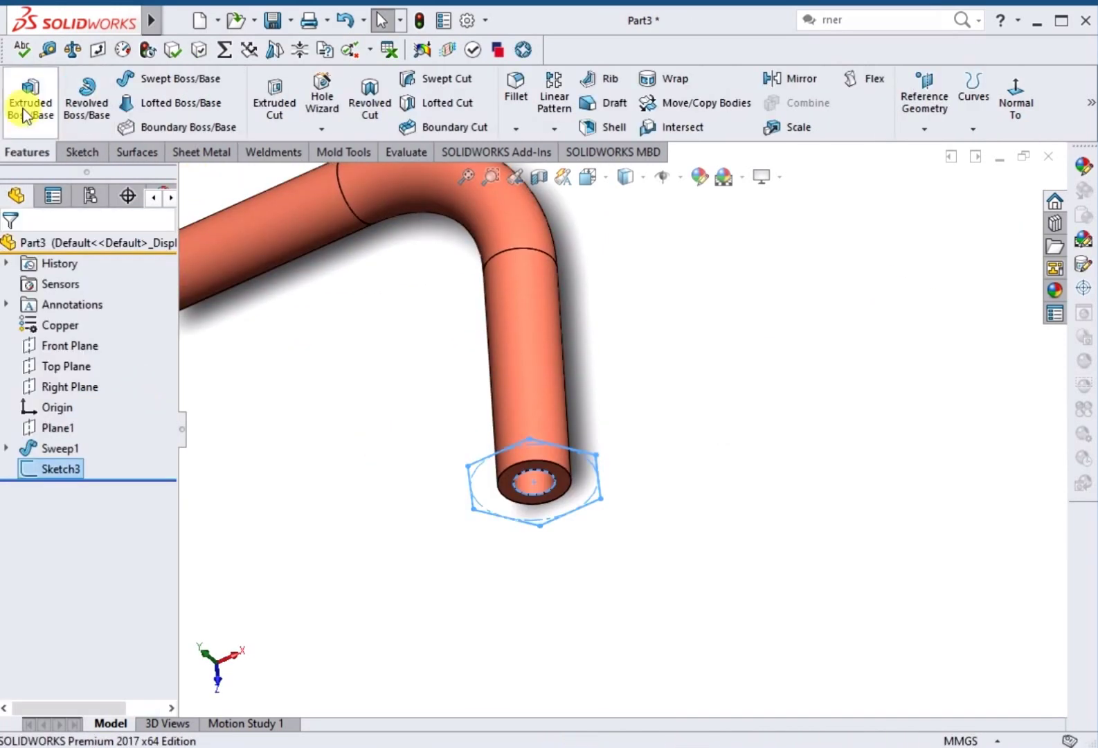
Step: Extrude the hexagon 8 mm thick, starting from a flipped 22 mm offset
left_click(21, 105)
left_click(155, 303)
left_click(89, 355)
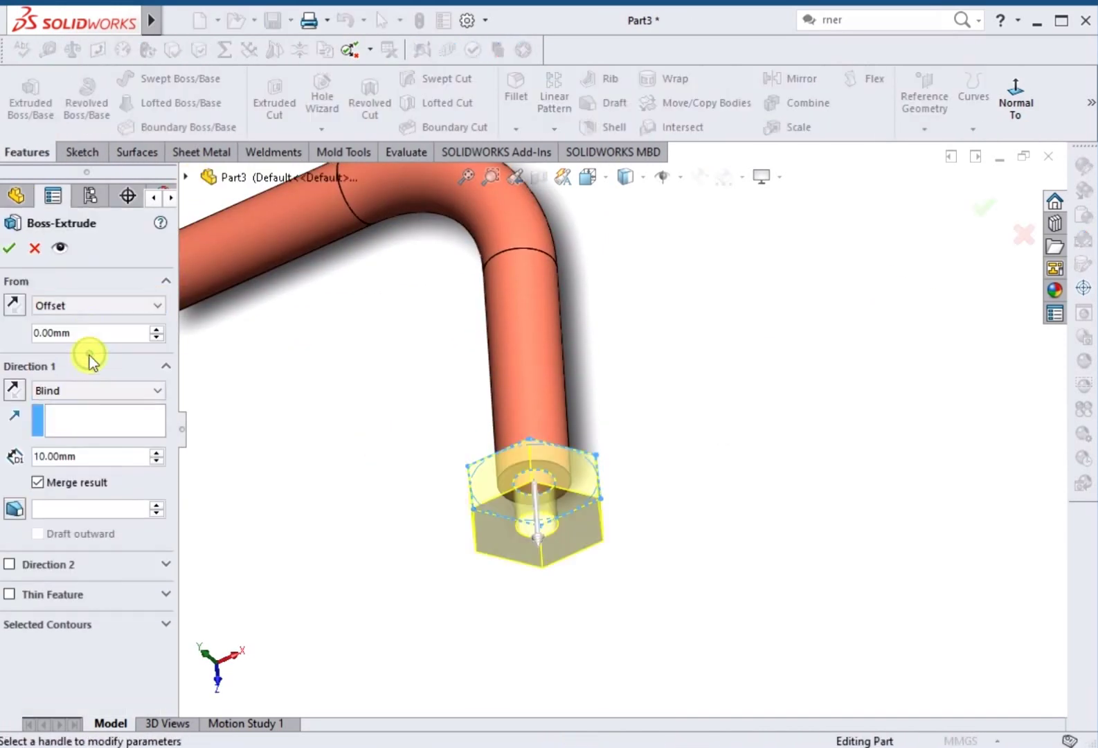
type("22")
key("Return")
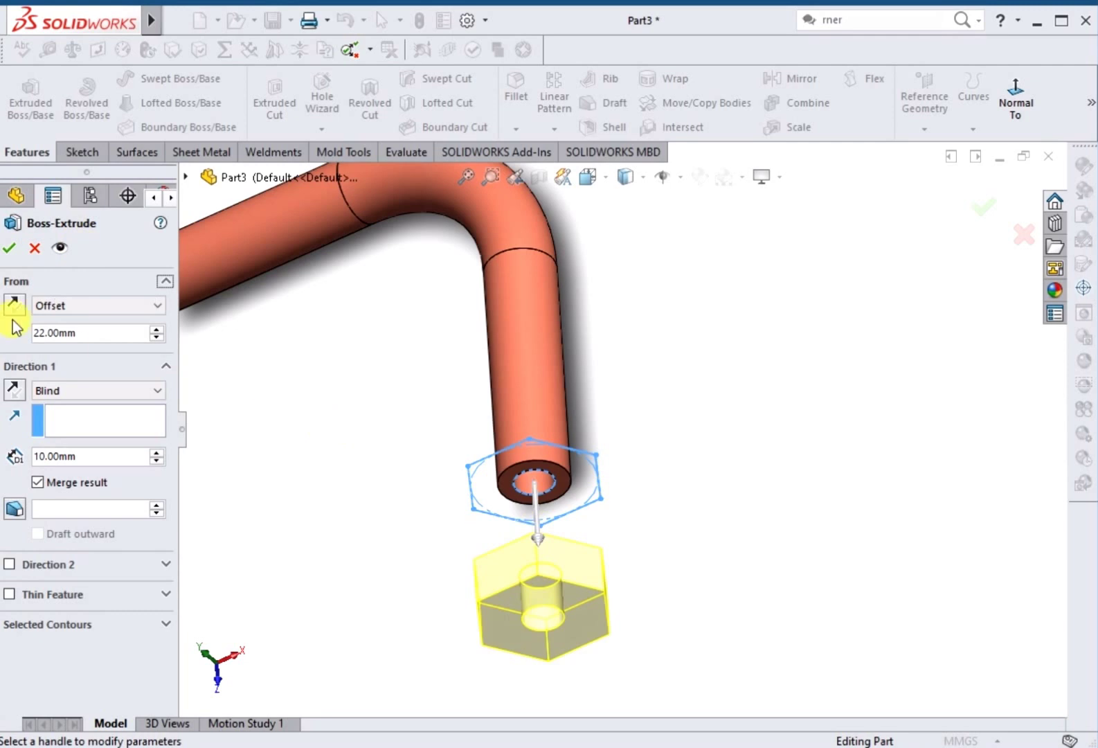
left_click(16, 305)
type("8")
key("Return")
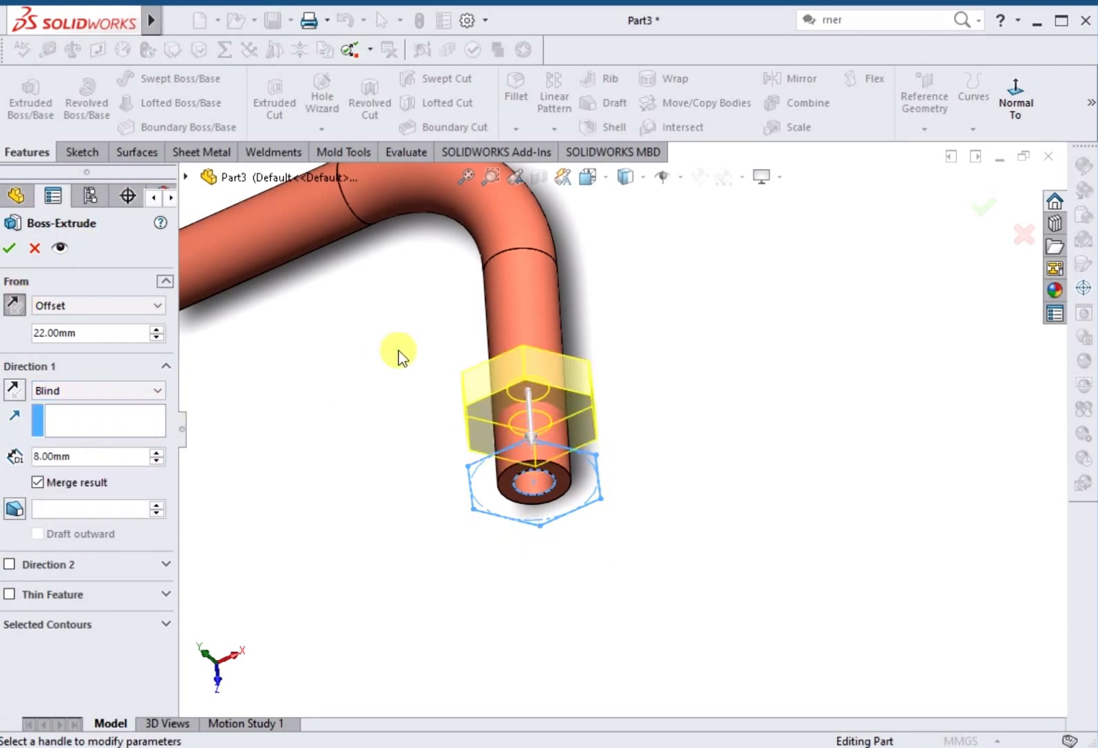
left_click(14, 249)
Step: Orbit to view the nut and select the pipe's open end face
mouse_move(645, 455)
middle_mouse_down()
mouse_move(454, 368)
mouse_move(337, 338)
middle_mouse_up()
scroll(337, 338, "down", 3)
left_click(419, 404)
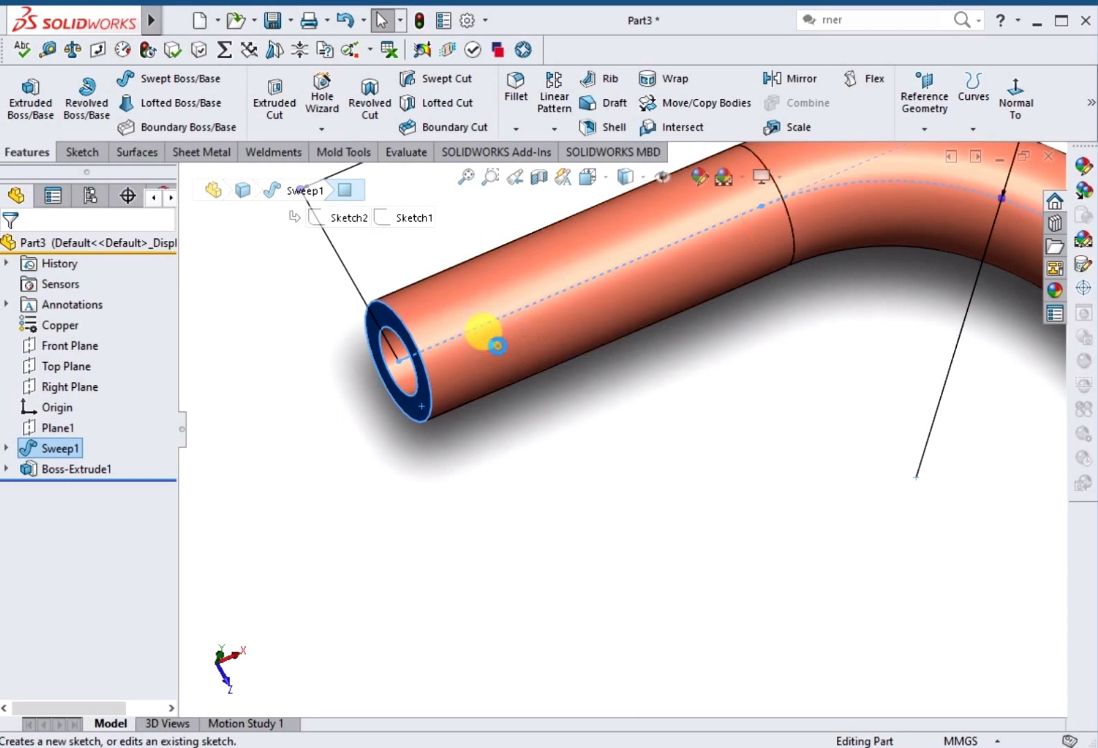
Step: Sketch concentric Ø18 and Ø28.01 circles on the pipe's open end and exit the sketch
left_click(488, 338)
left_click(157, 78)
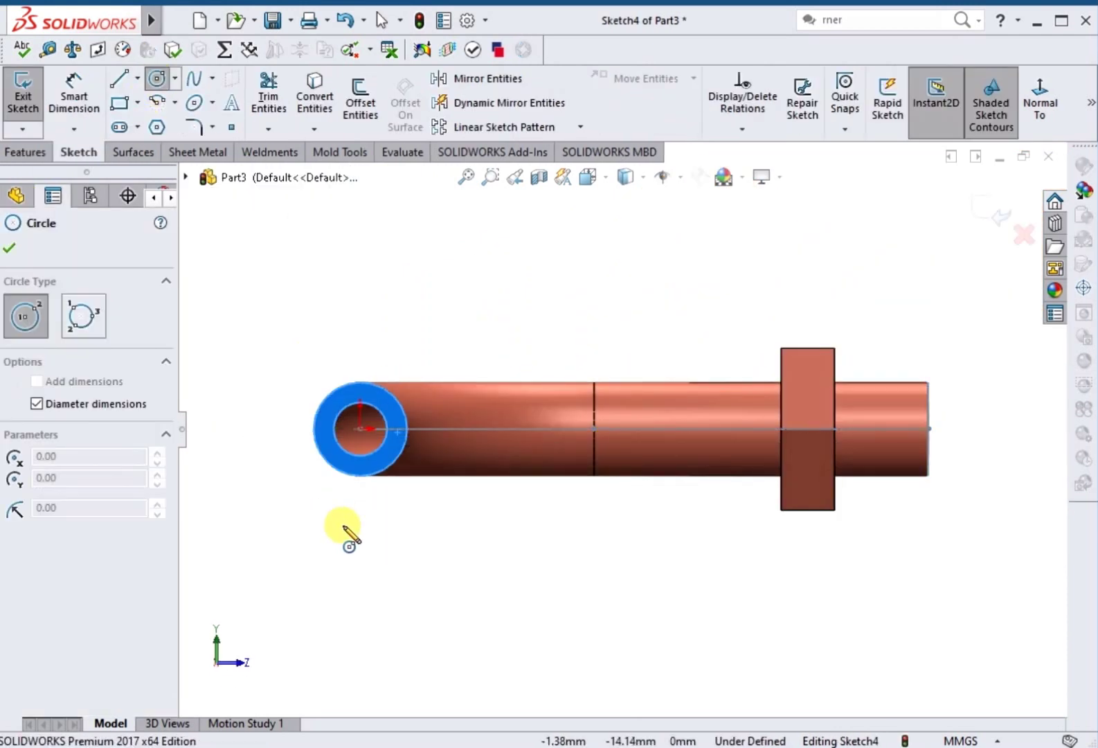
left_click(360, 429)
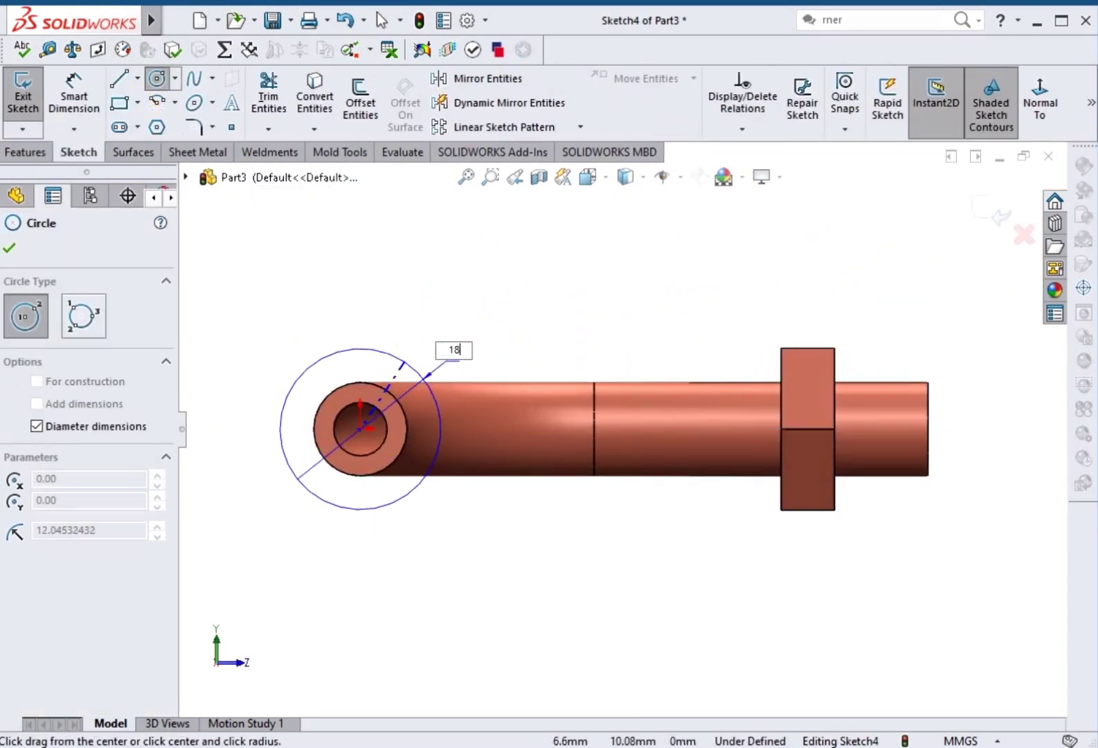
key("Return")
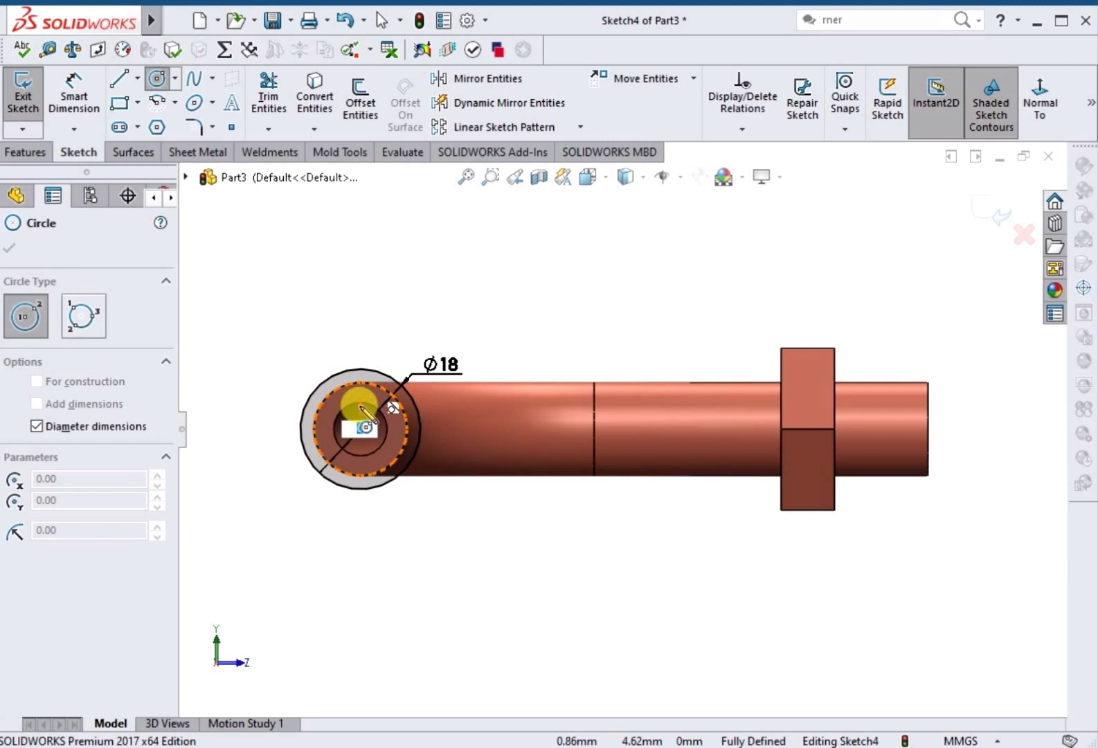
type("28.01")
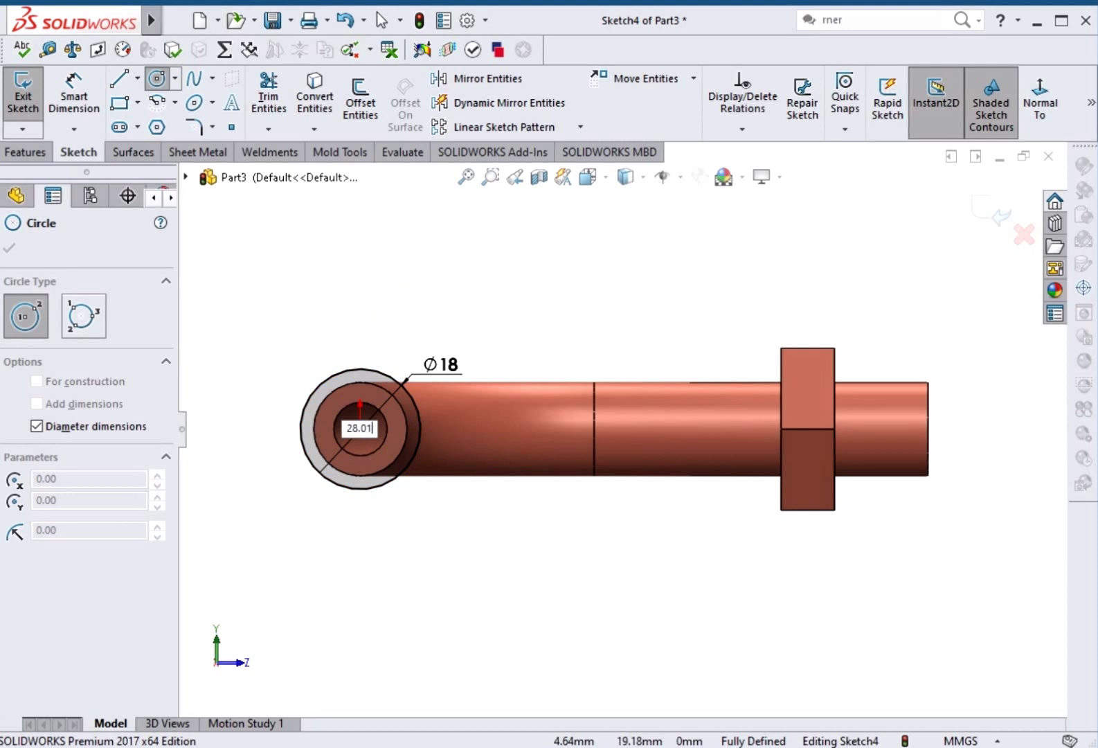
key("Return")
middle_click_drag(586, 342, 537, 225)
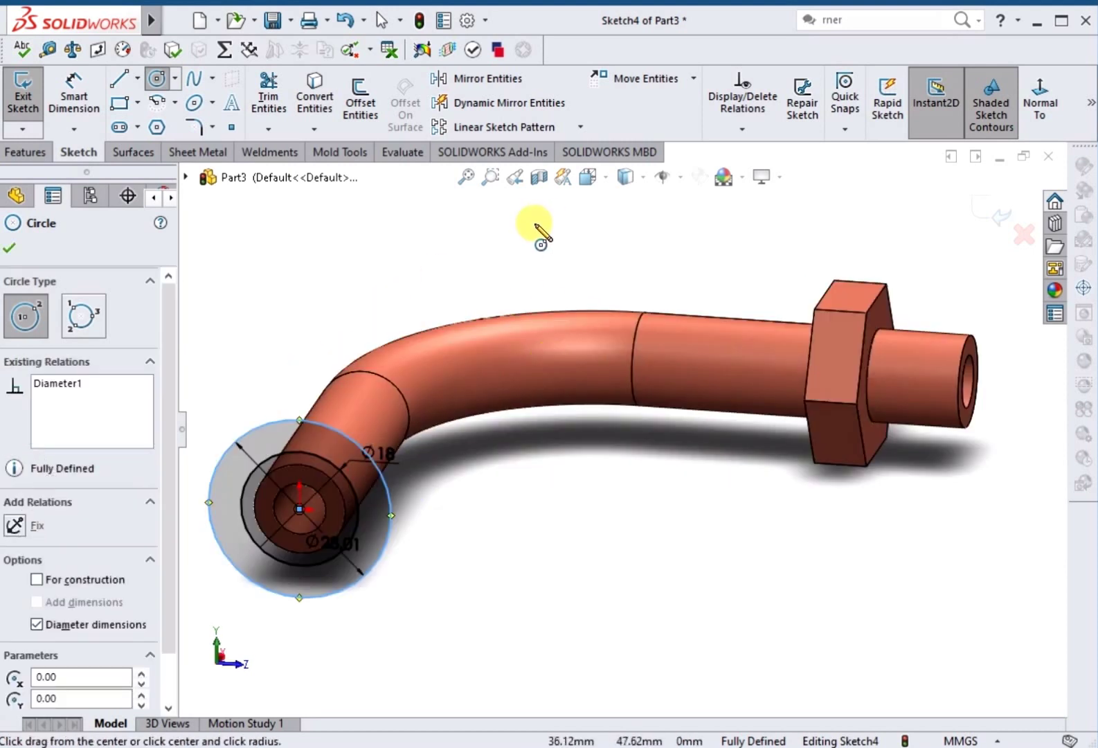
key("Escape")
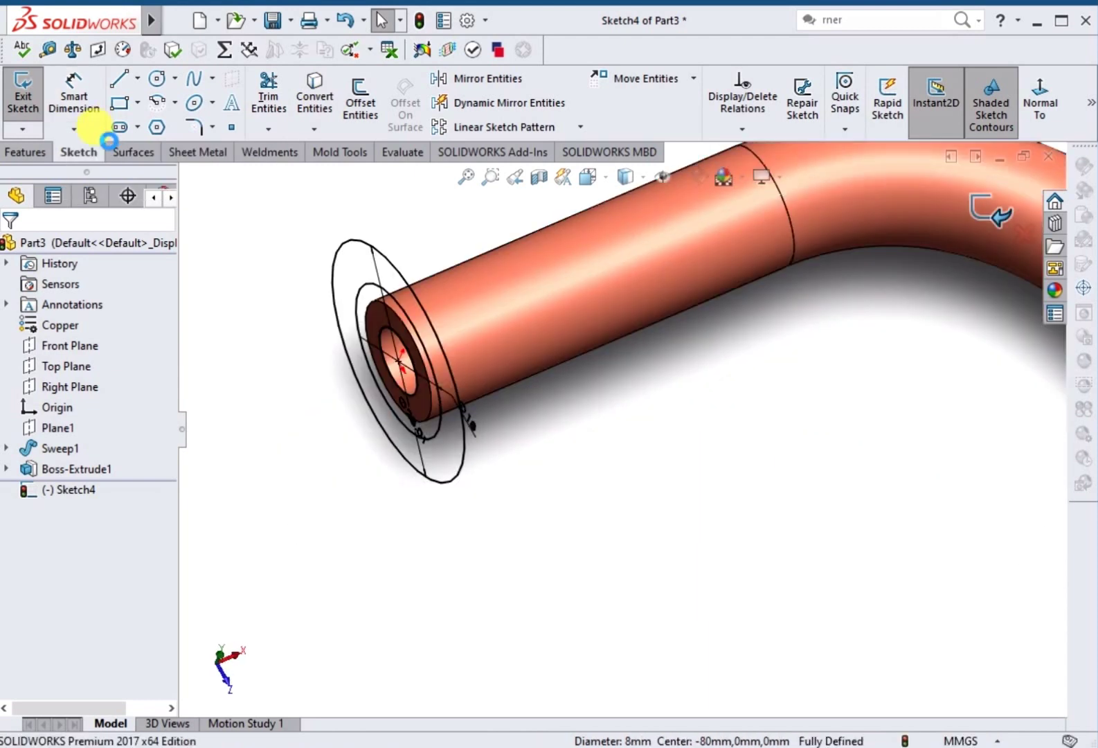
left_click(23, 94)
Step: Extrude the pipe-end sketch 25 mm back along the pipe as a sleeve
left_click(430, 433)
left_click(14, 360)
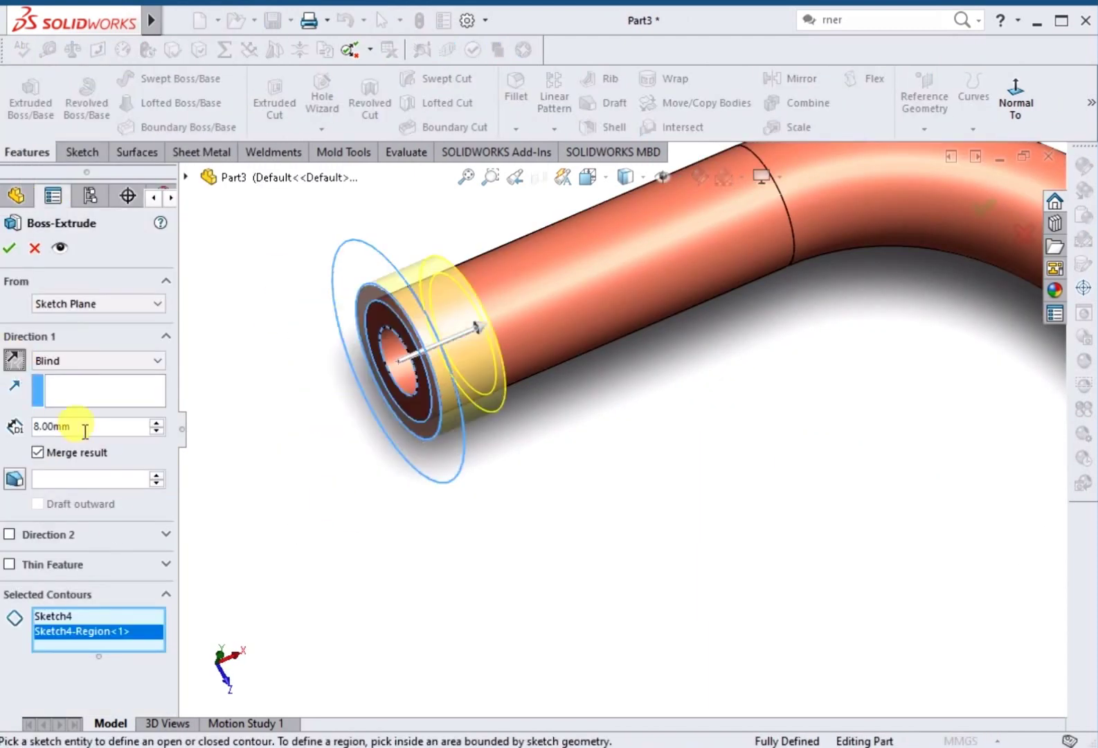
type("25")
key("Return")
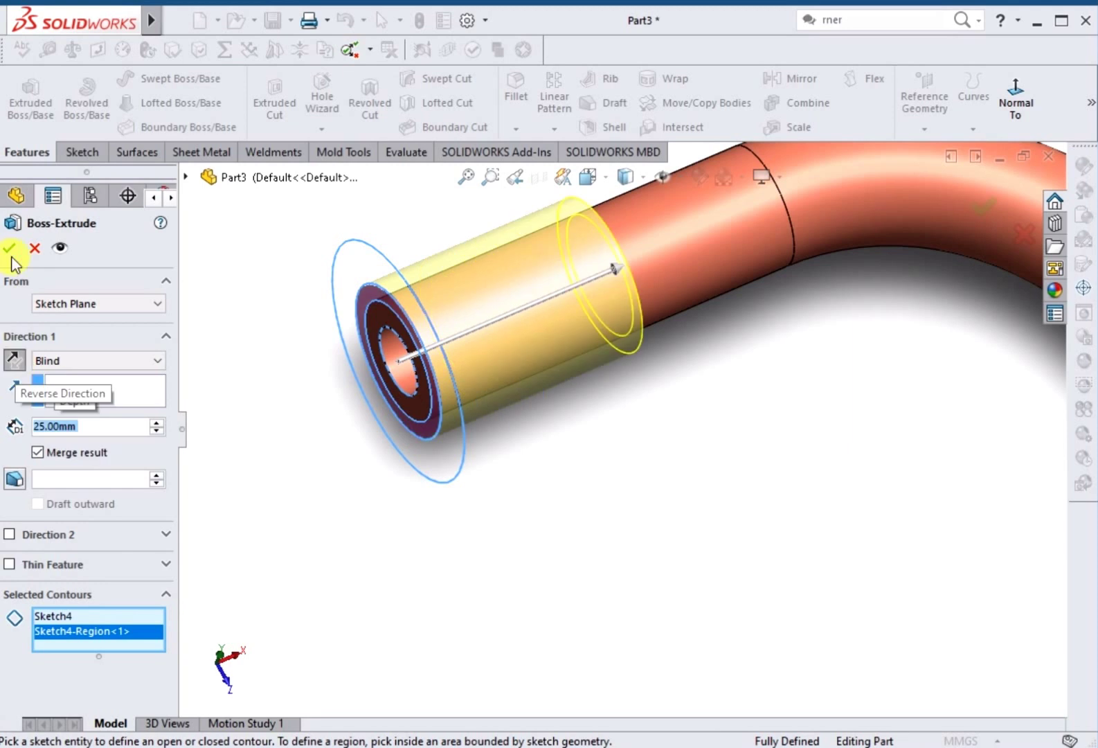
left_click(9, 247)
Step: Reuse the pipe-end sketch's outer ring region for an extrusion offset 7.5 mm
left_click(6, 489)
left_click(55, 510)
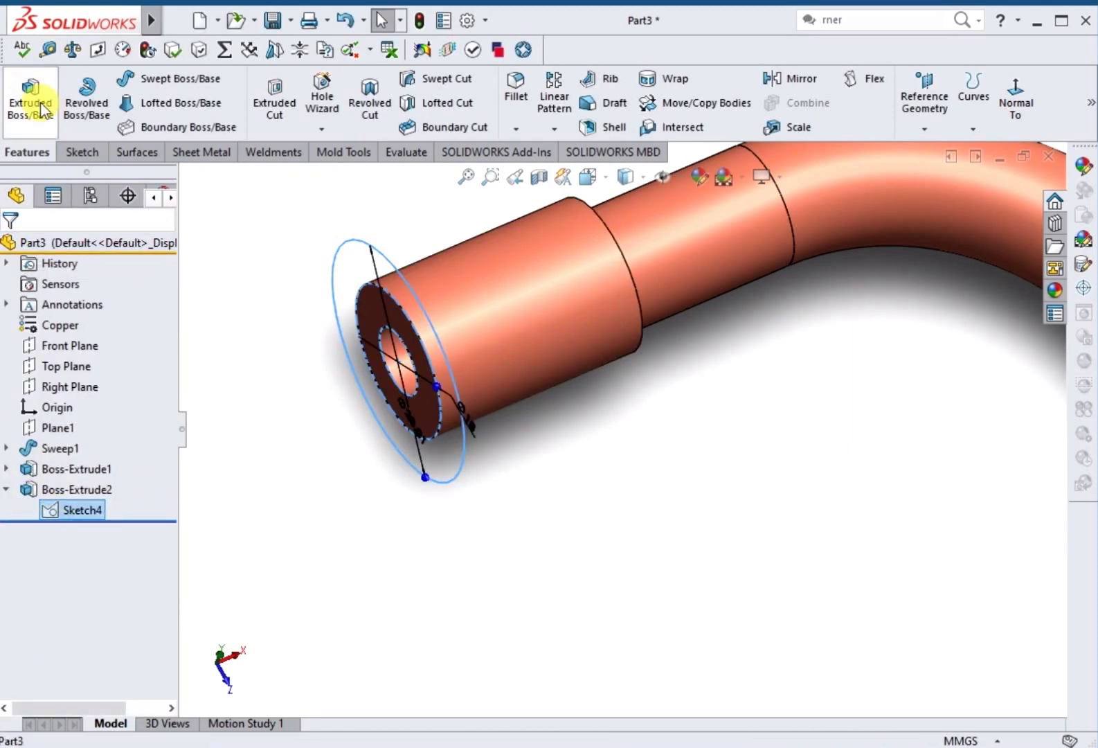
left_click(30, 97)
left_click(458, 437)
left_click(158, 303)
left_click(61, 357)
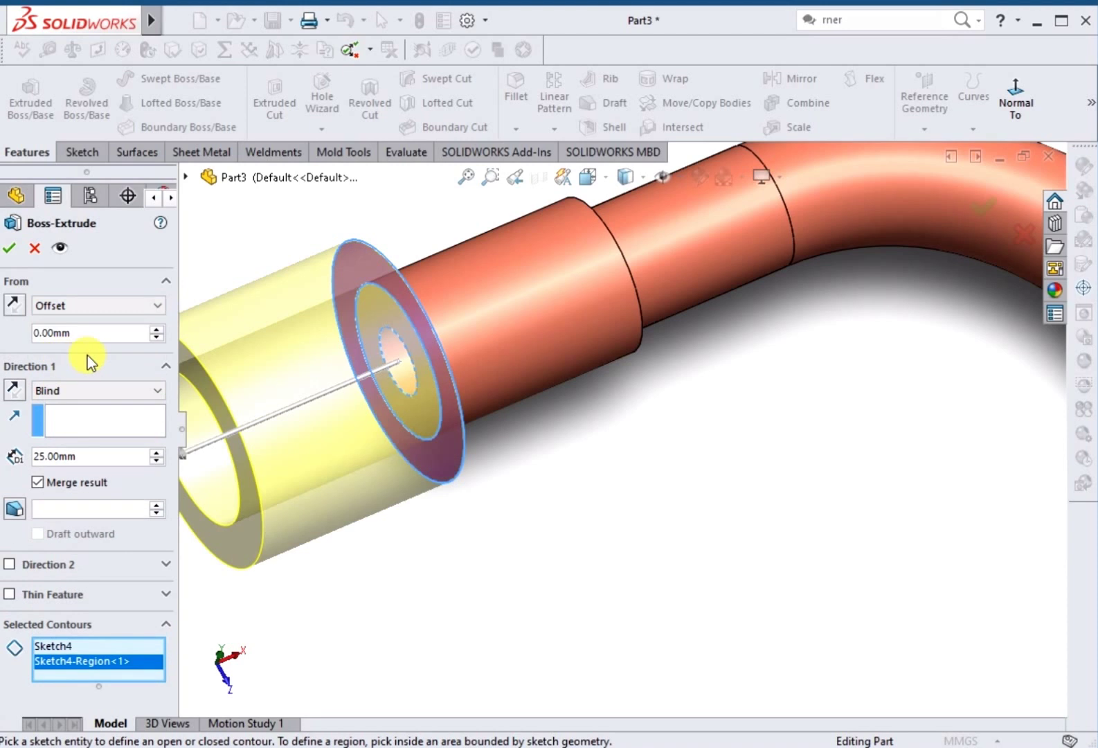
type("7.5")
key("Return")
Step: Flip the offset and direction toward the bend, making the flange 2.5 mm thick
left_click(12, 306)
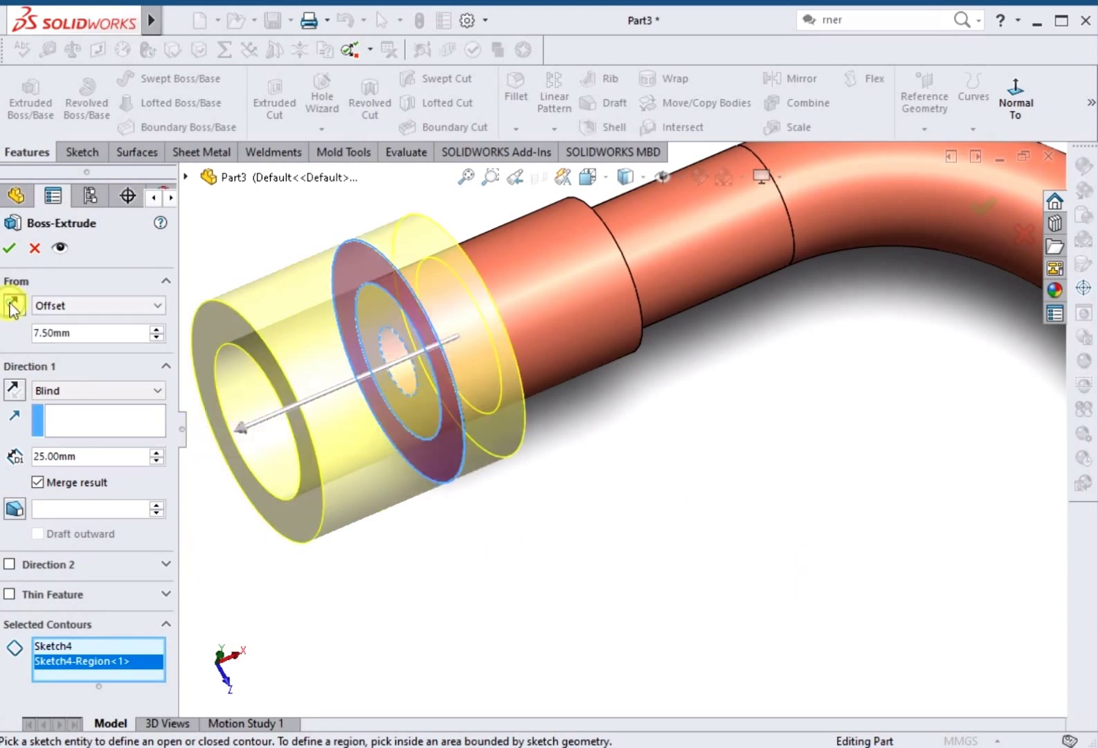
left_click(14, 390)
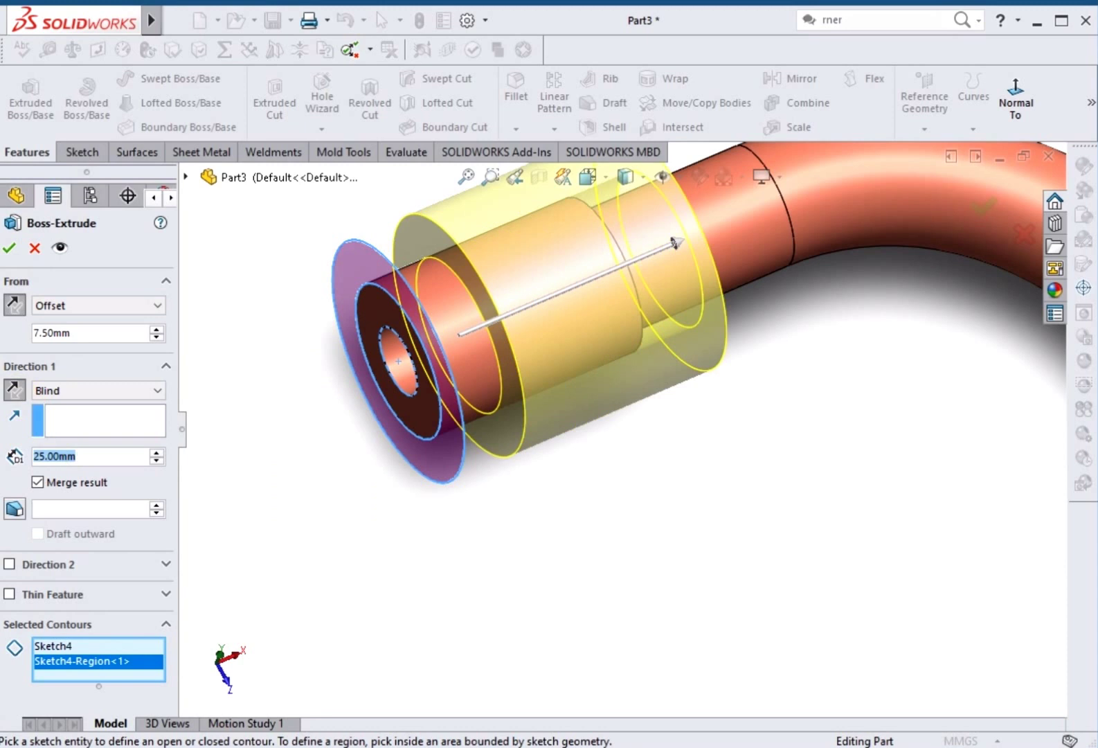
type("5")
left_click(344, 523)
left_click(10, 248)
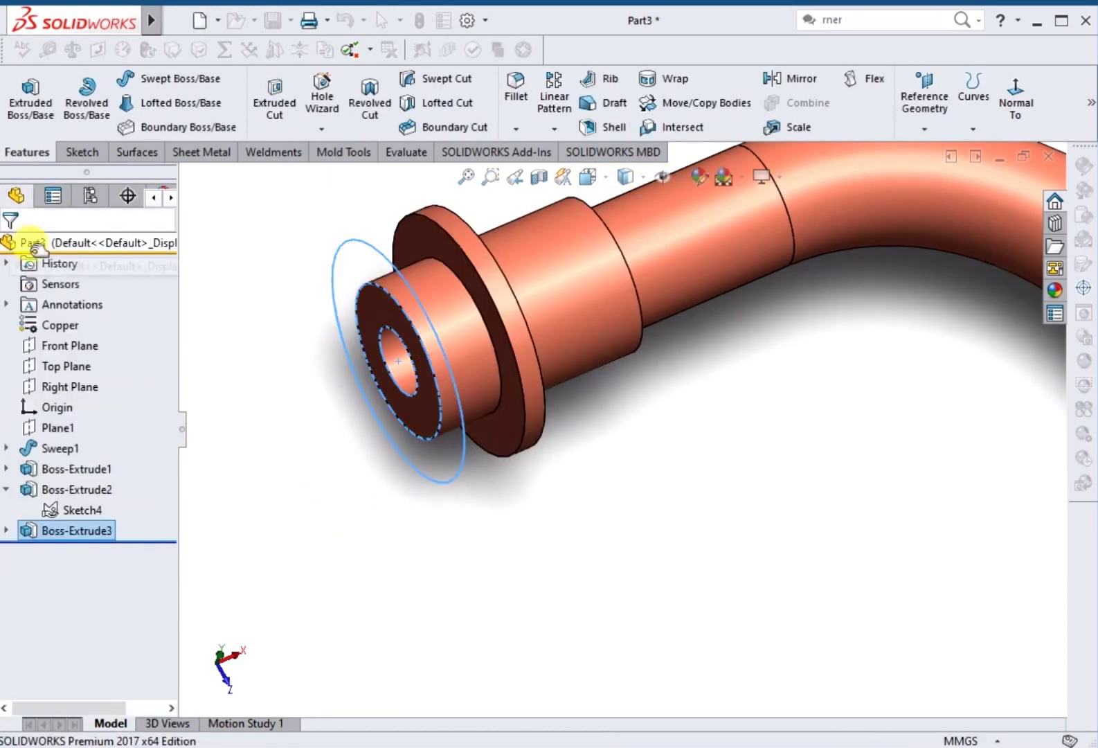
Step: Fillet the sleeve's end edge at 2.5 mm and fit the pipe in view
left_click(516, 86)
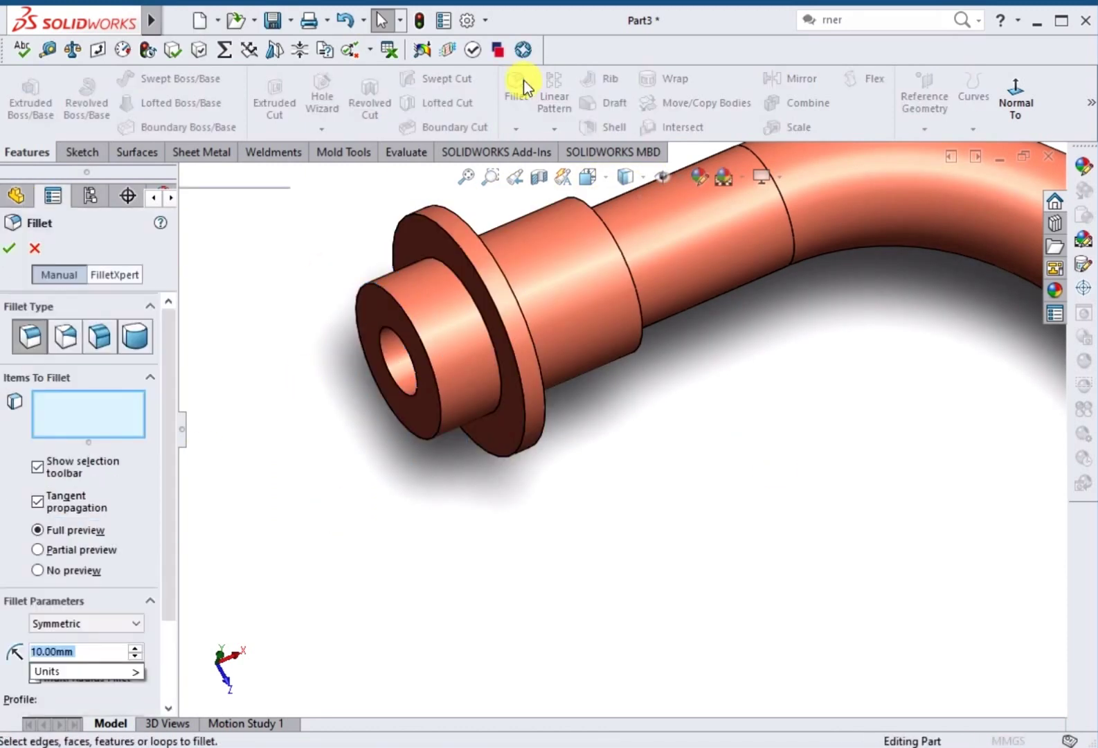
type("2.5")
left_click(420, 344)
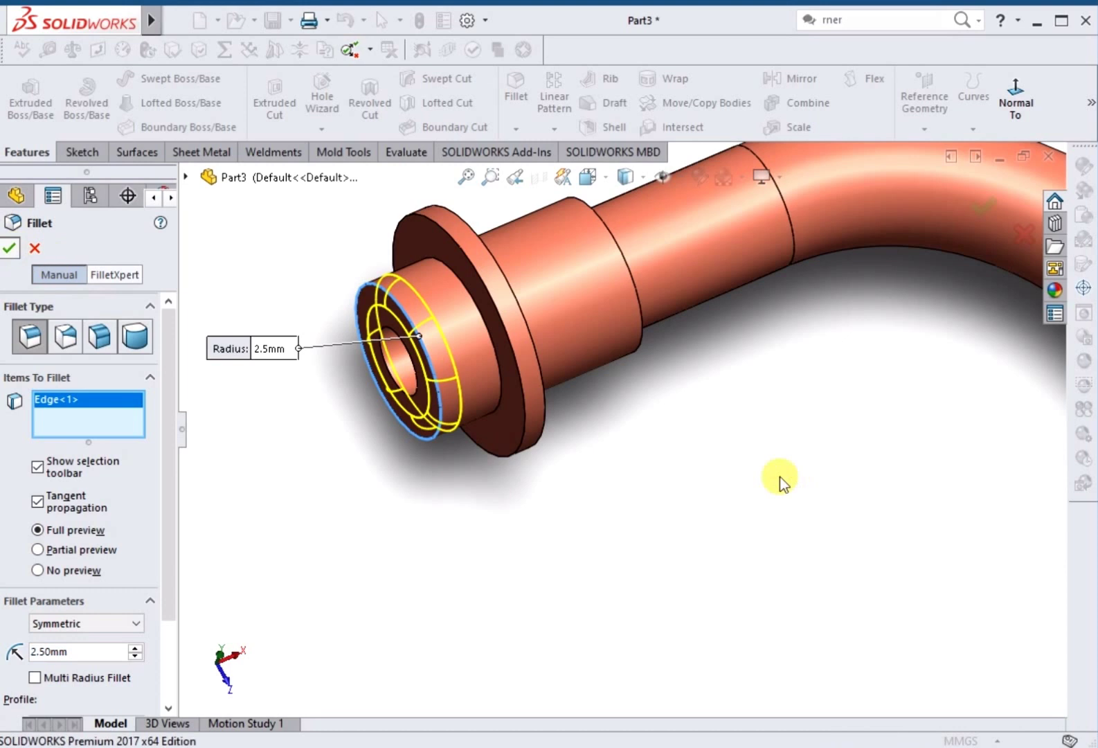
key("Return")
key("f")
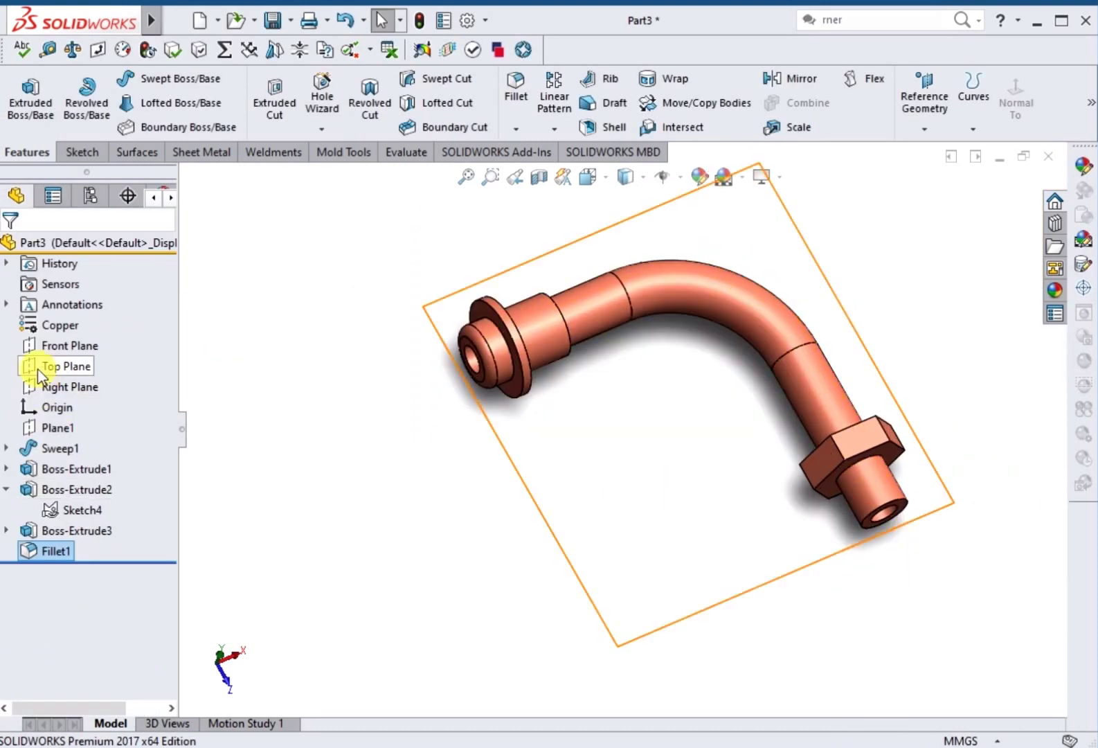
middle_click_drag(434, 518, 653, 619)
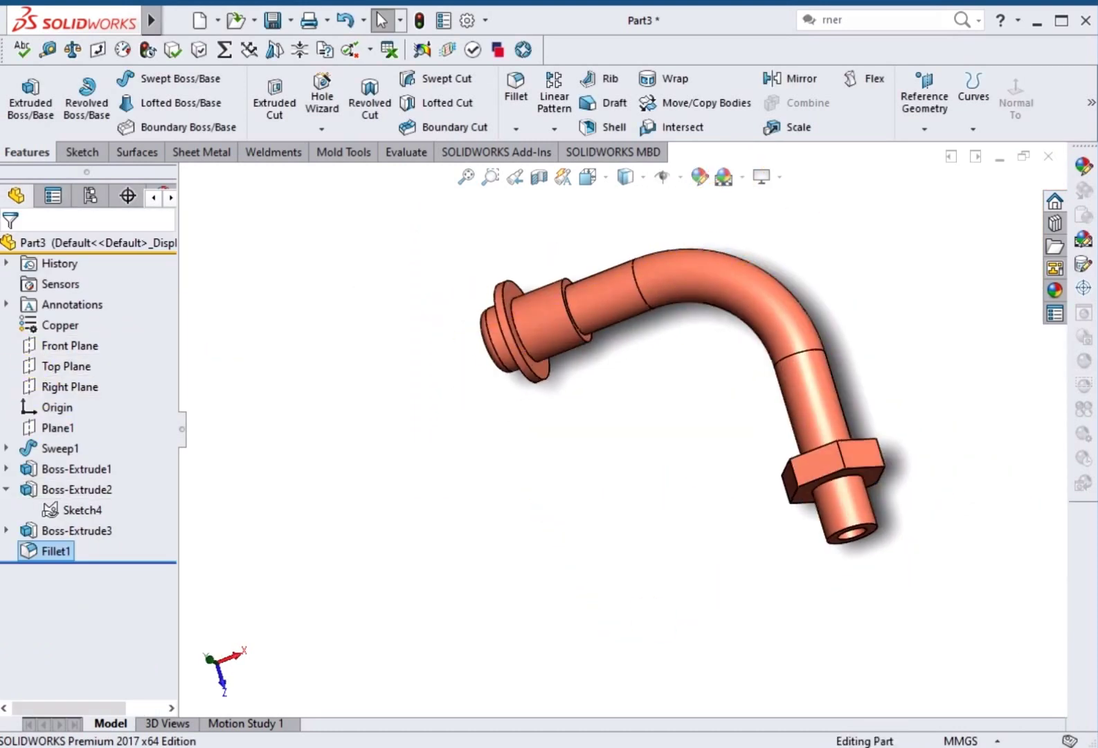
left_click(31, 367)
Step: Start a Top Plane sketch and begin the sawtooth thread profile beside the sleeve
left_click(41, 338)
scroll(768, 542, "down", 5)
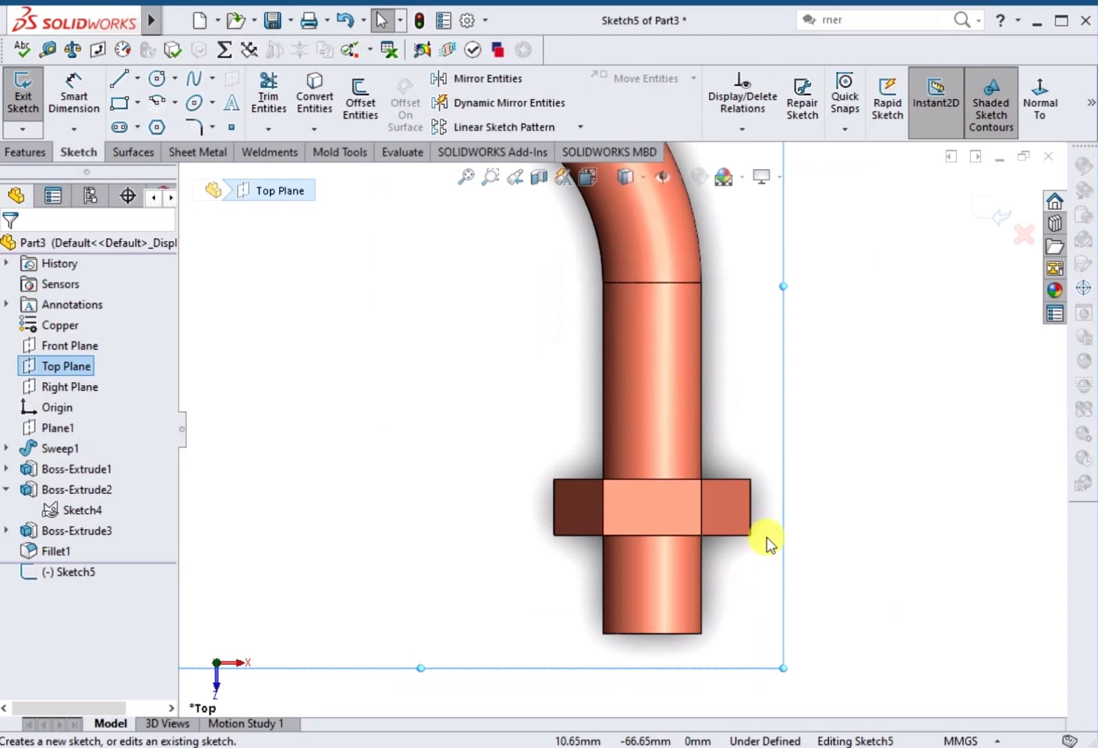
key("l")
scroll(716, 618, "down", 2)
scroll(716, 618, "down", 3)
left_click(603, 325)
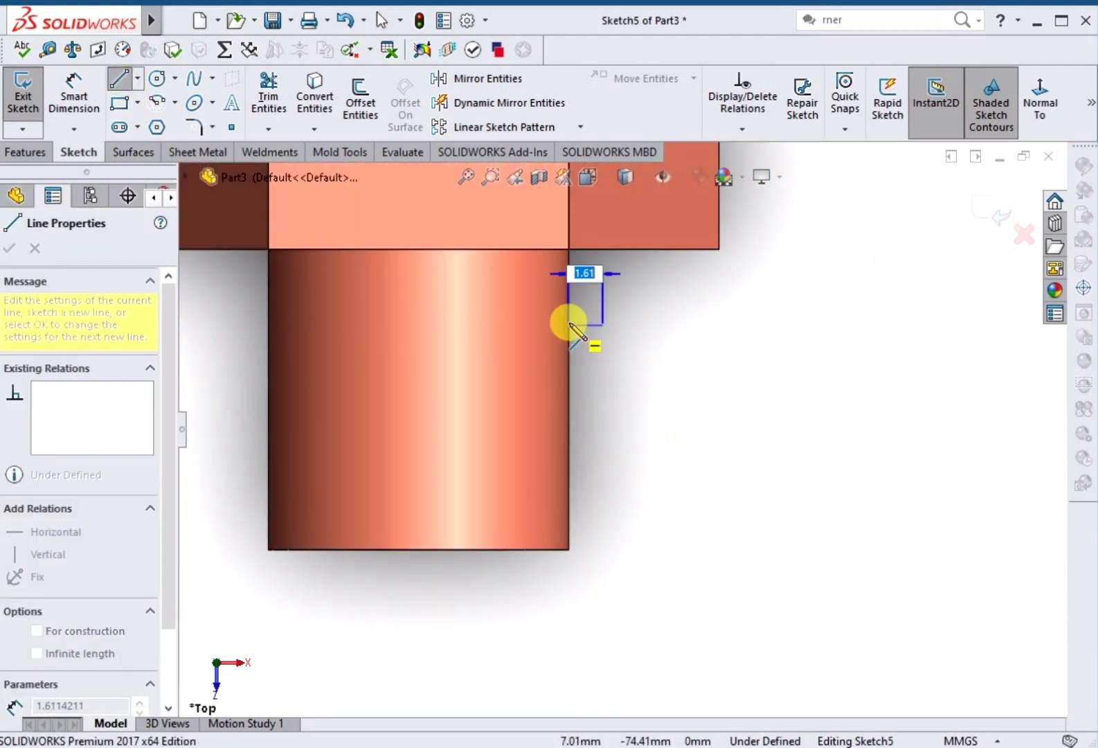
left_click(554, 355)
left_click(569, 390)
Step: Finish the three-tooth sawtooth and close it across the pipe's bottom end
left_click(543, 414)
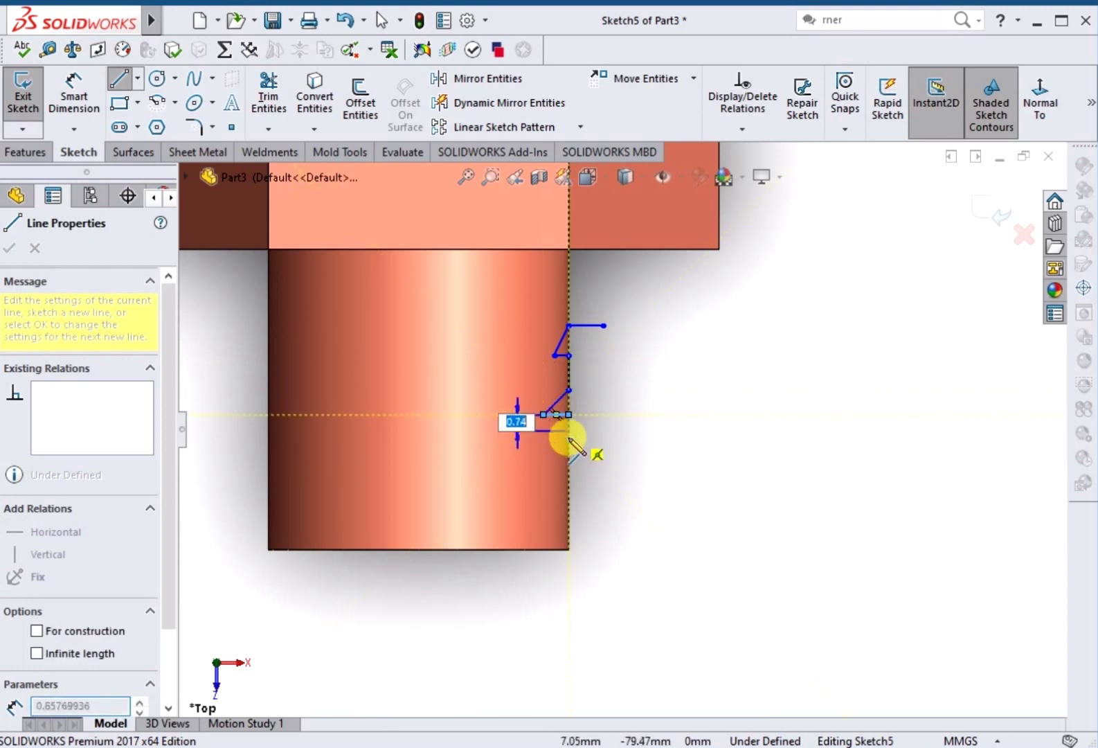
left_click(569, 457)
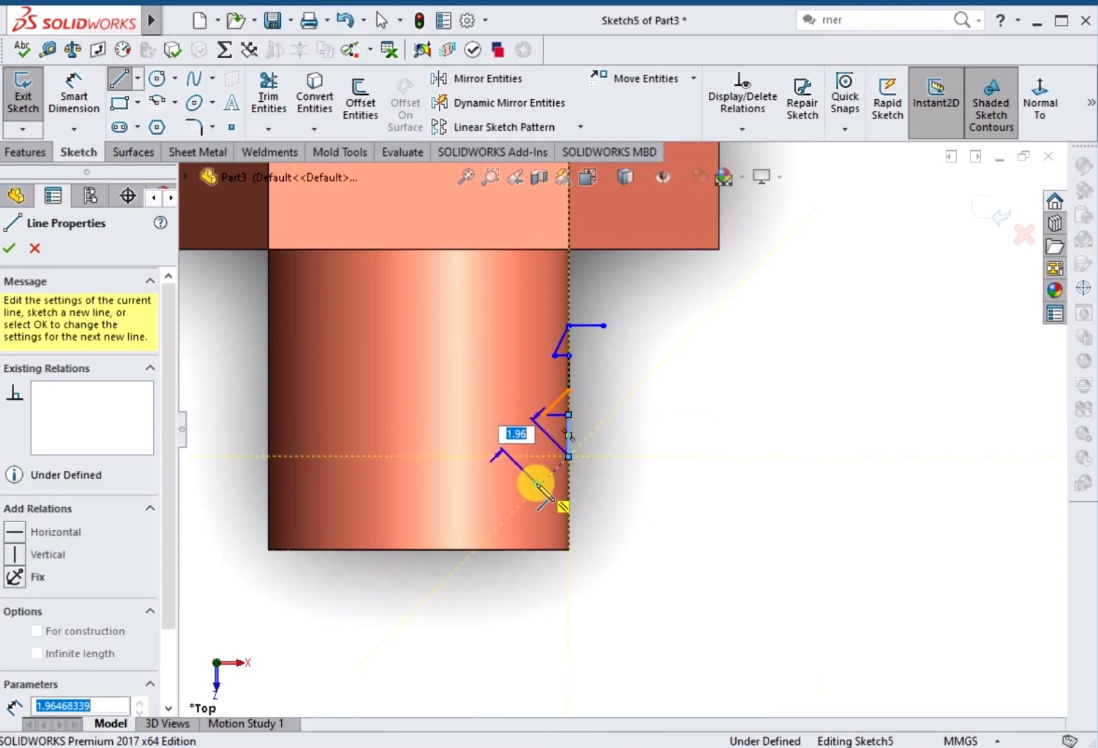
left_click(539, 486)
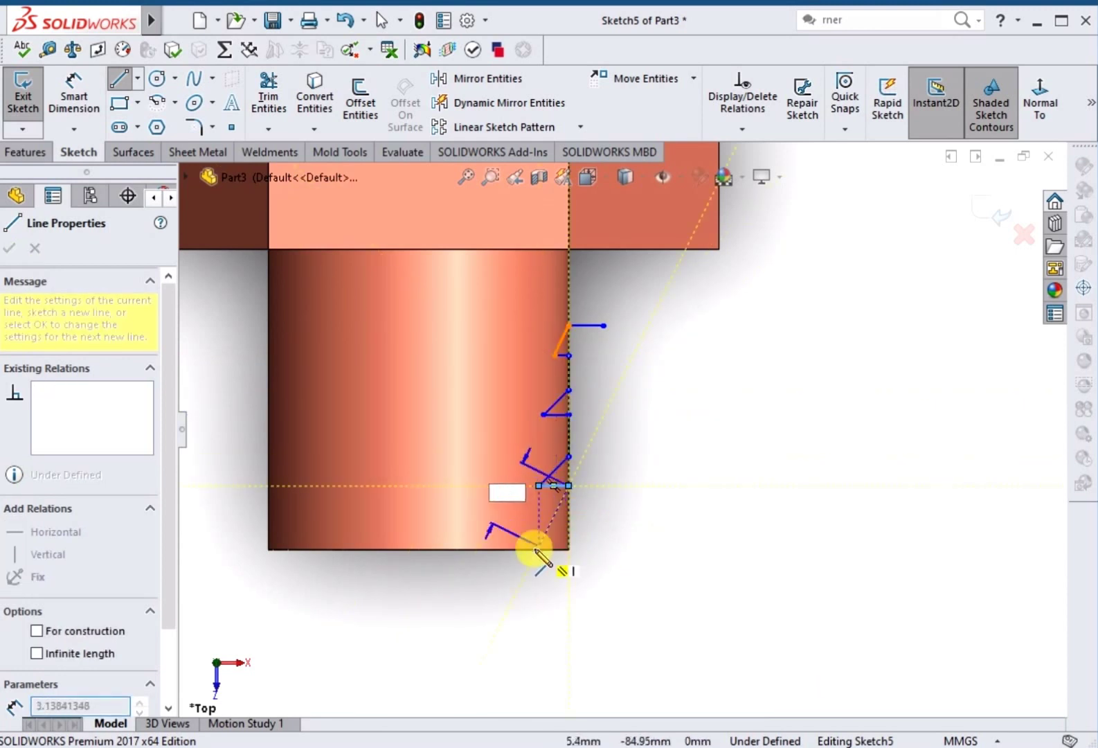
left_click(539, 550)
left_click(612, 550)
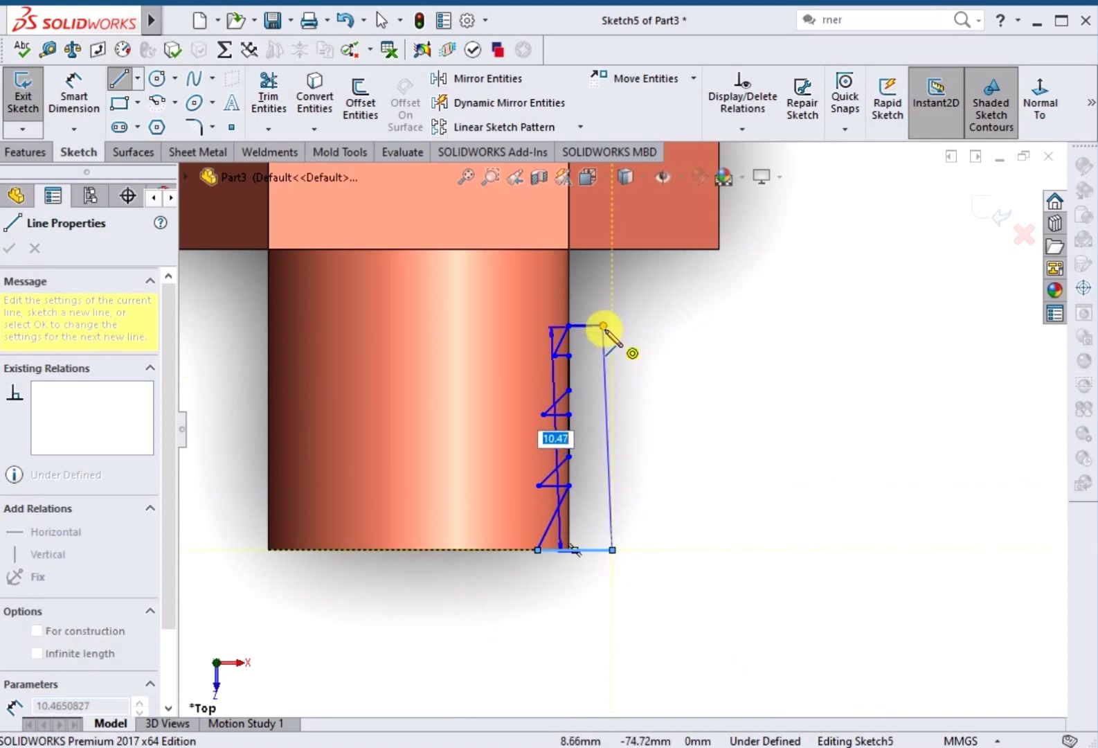
left_click(604, 326)
key("Escape")
Step: Make the profile's outer right line vertical
left_click(608, 365)
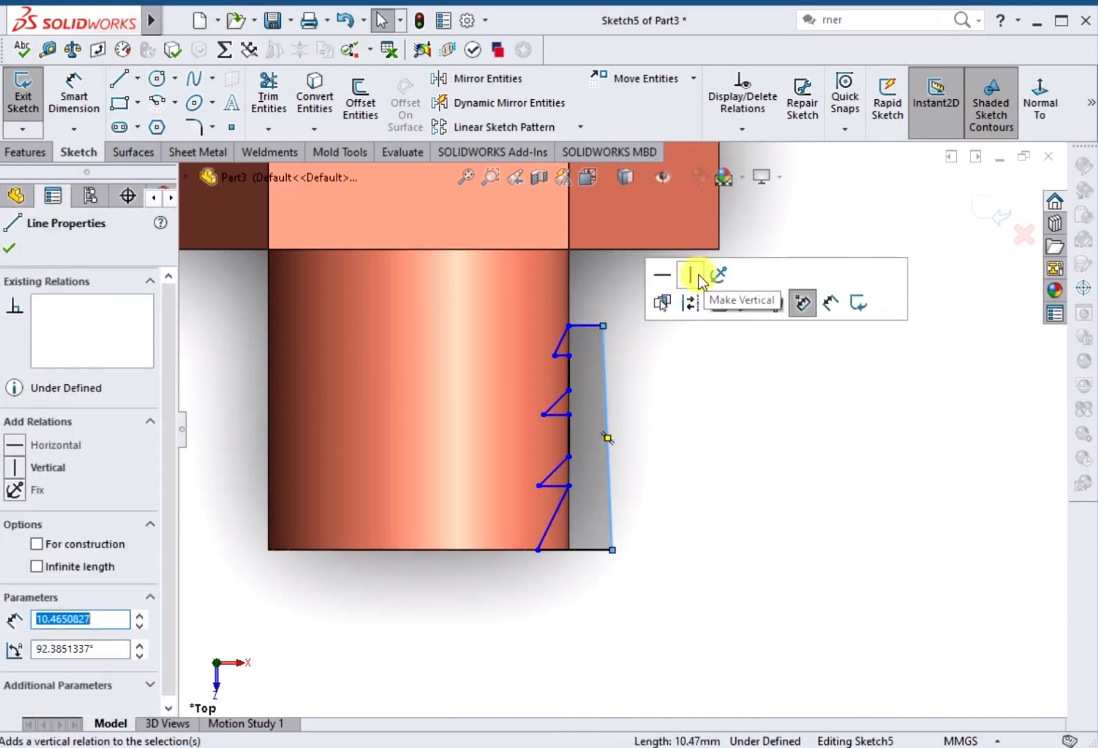
left_click(696, 272)
key("Escape")
scroll(501, 324, "down", 2)
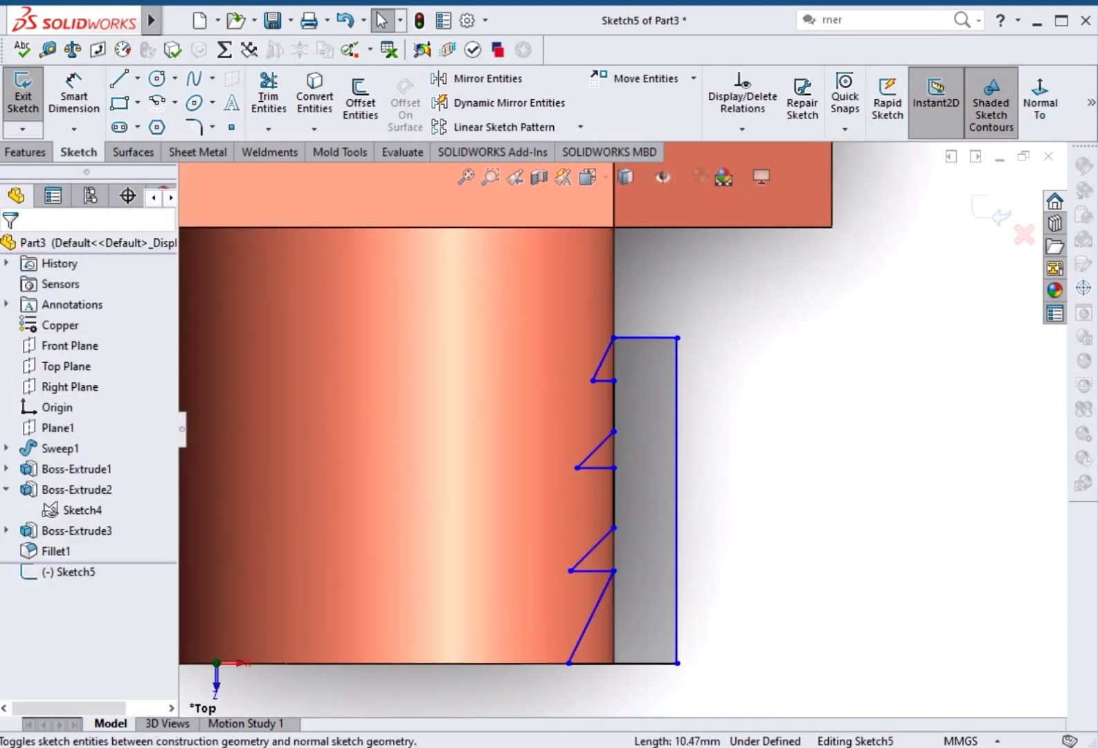
Step: Dimension the lowest tooth 2 mm above the pipe's bottom edge
left_click(84, 111)
left_click(600, 669)
left_click(614, 570)
left_click(760, 608)
type("2.96950644mm")
key("Return")
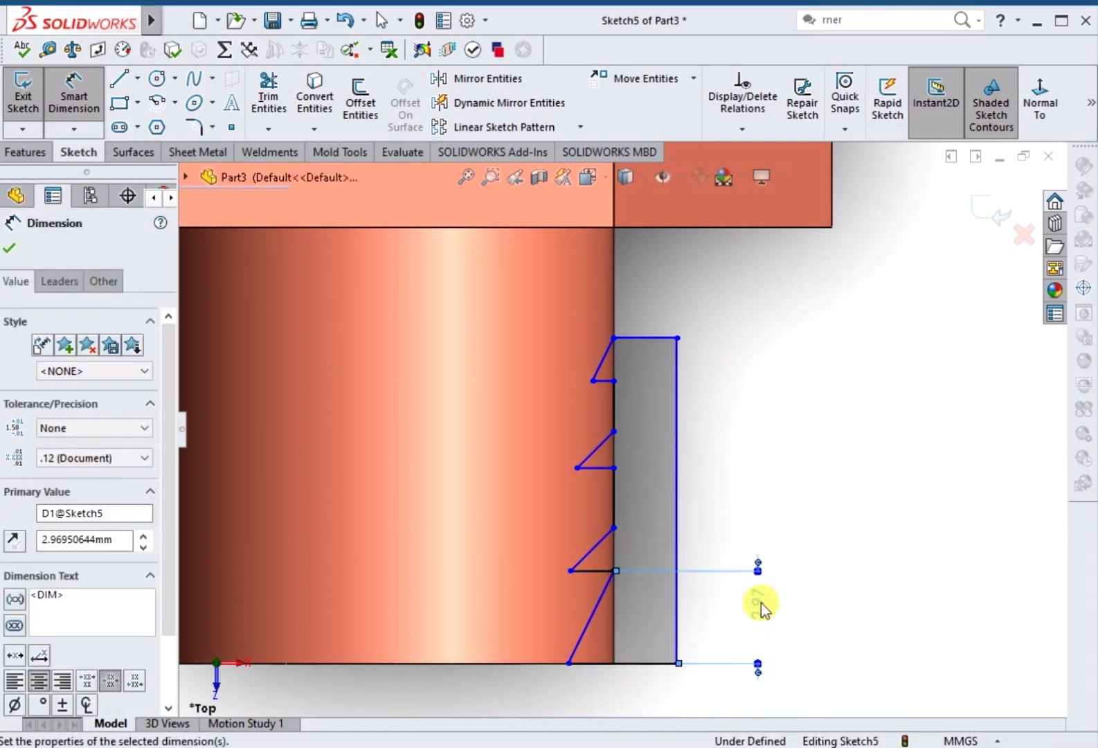
key("f")
Step: Draw a centreline along the pipe axis from the collar's lower edge to the pipe bottom
left_click(137, 78)
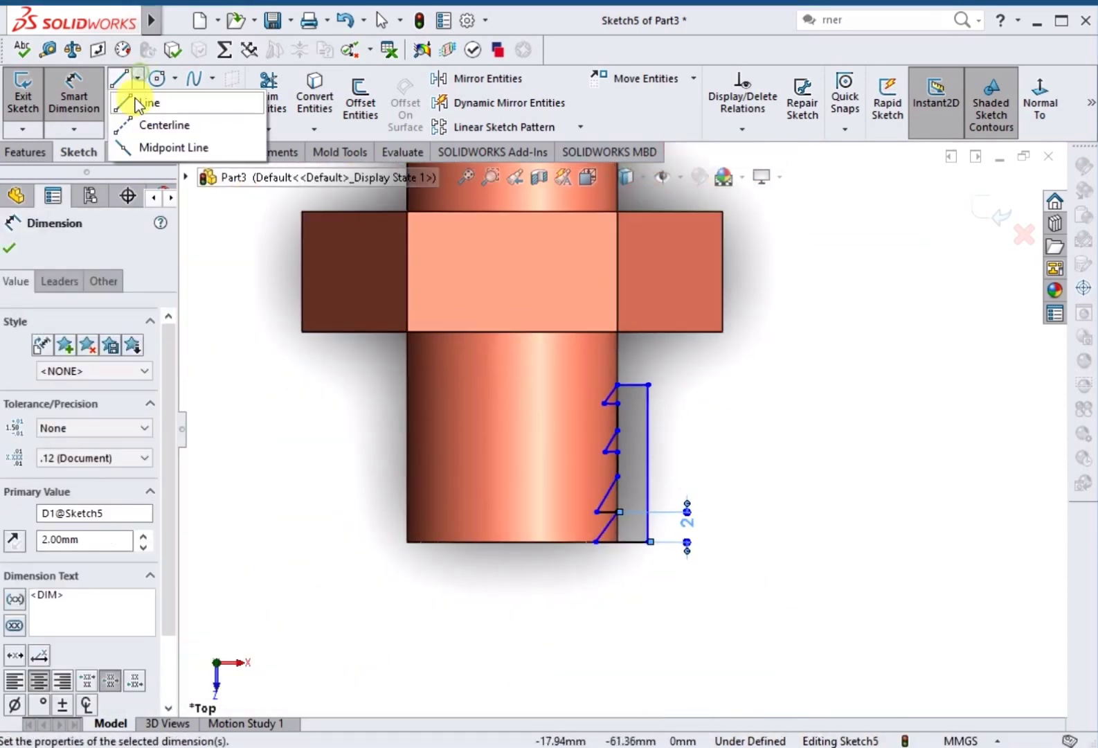
left_click(163, 122)
left_click(513, 332)
left_click(512, 541)
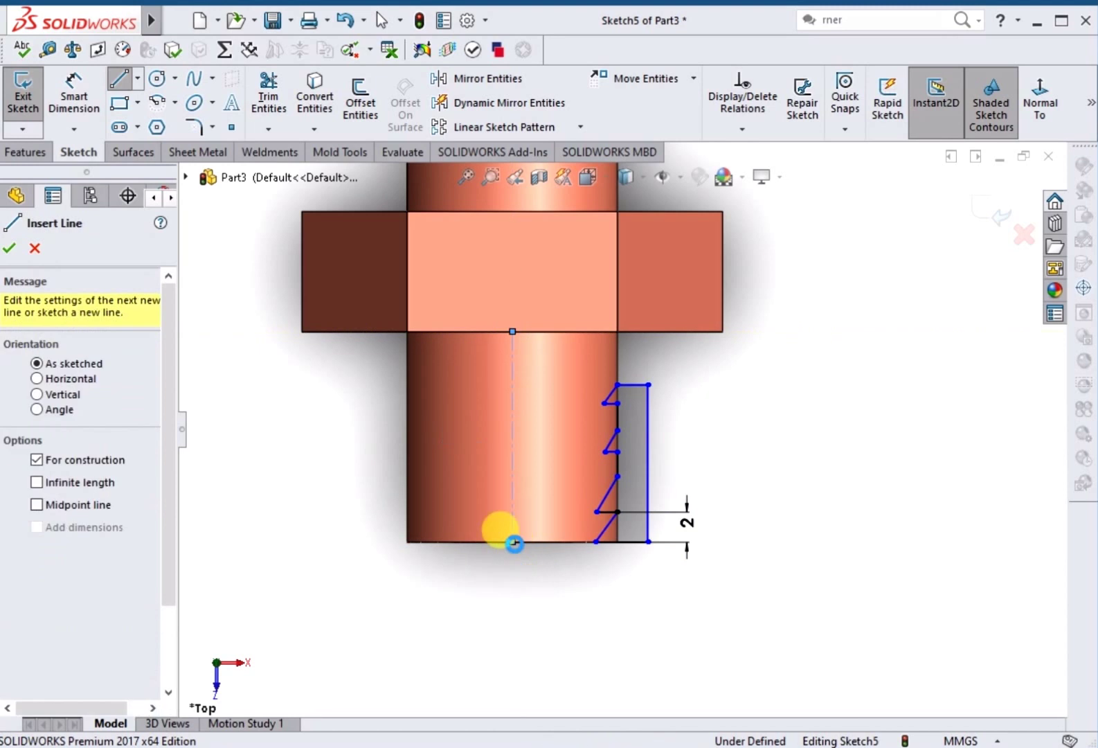
key("Escape")
Step: Add a 13 mm diameter dimension from the centreline to the zigzag's bottom vertex
left_click(514, 513)
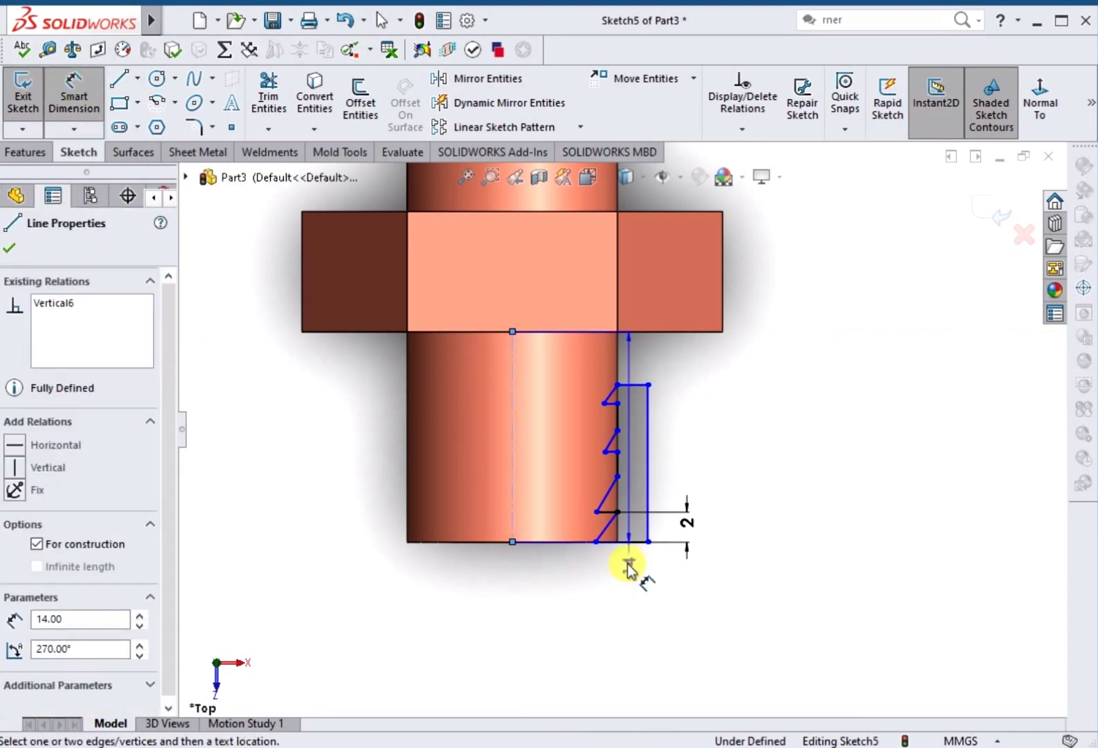
left_click(597, 542)
left_click(517, 577)
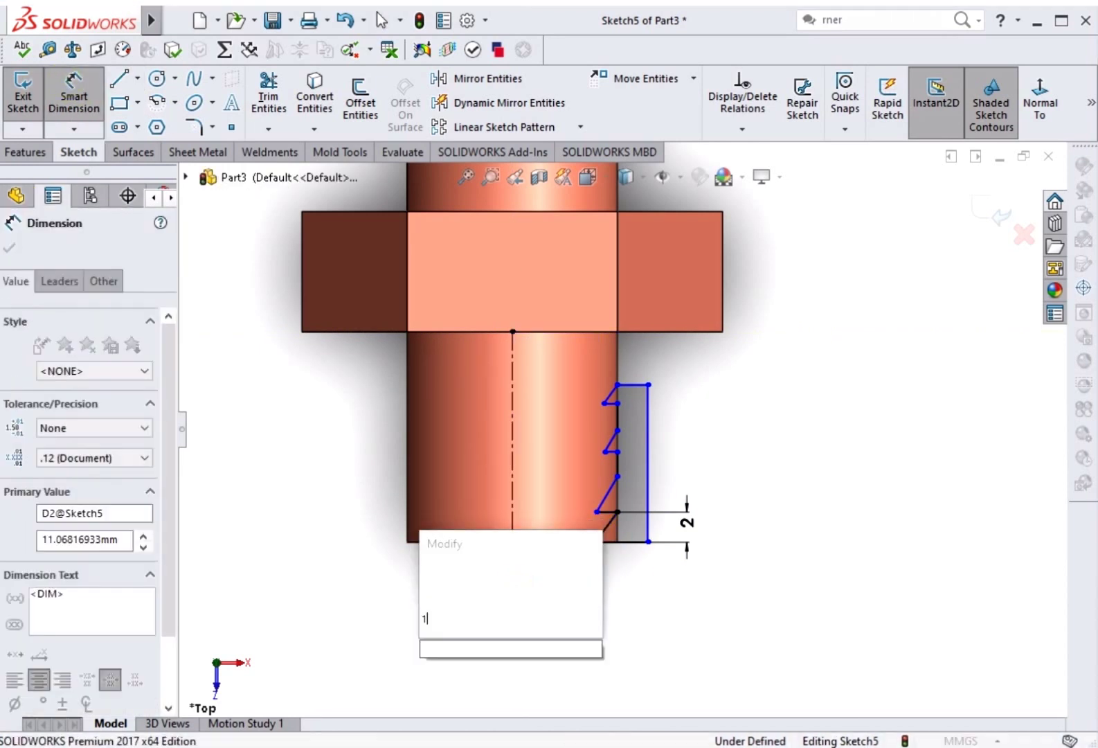
type("13")
key("Return")
Step: Dimension the second tooth 4 mm above the pipe's bottom edge
scroll(621, 544, "down", 3)
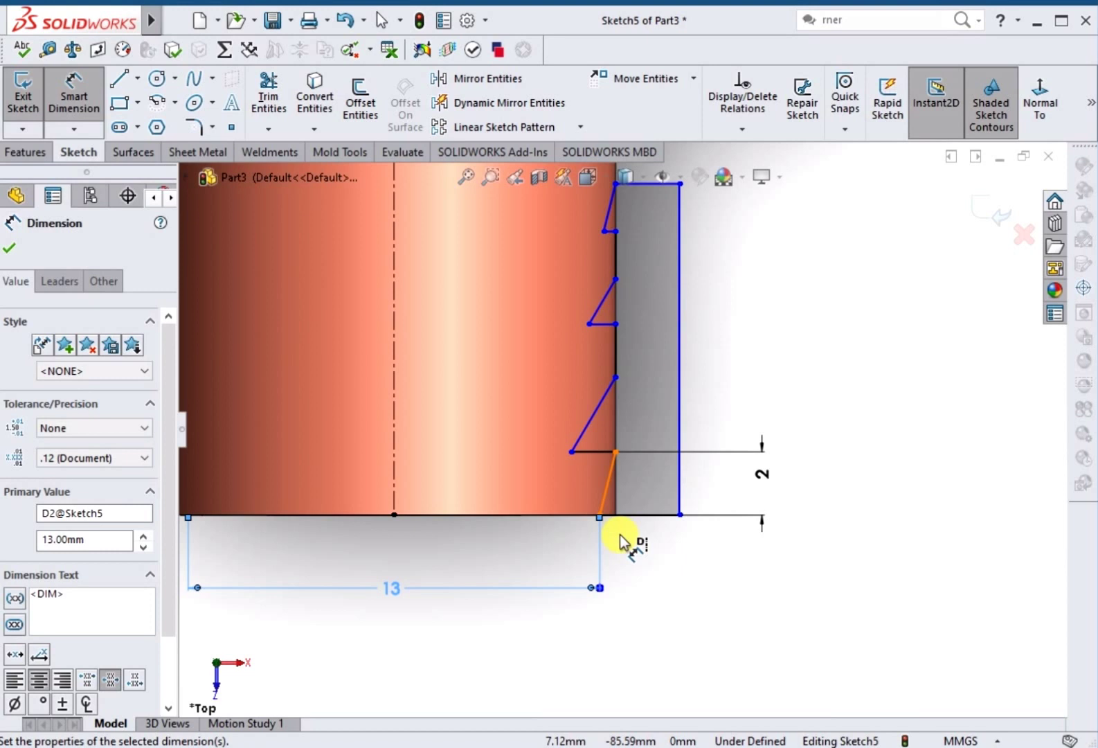
left_click(667, 518)
left_click(616, 377)
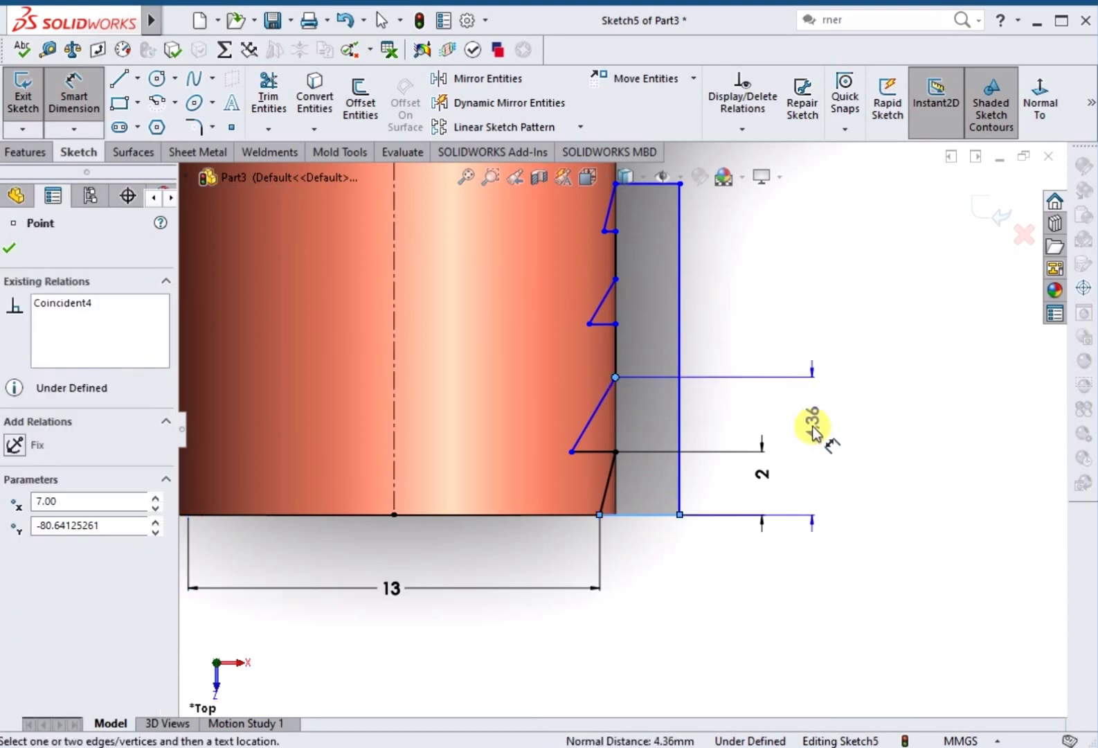
left_click(816, 440)
type("4")
key("Return")
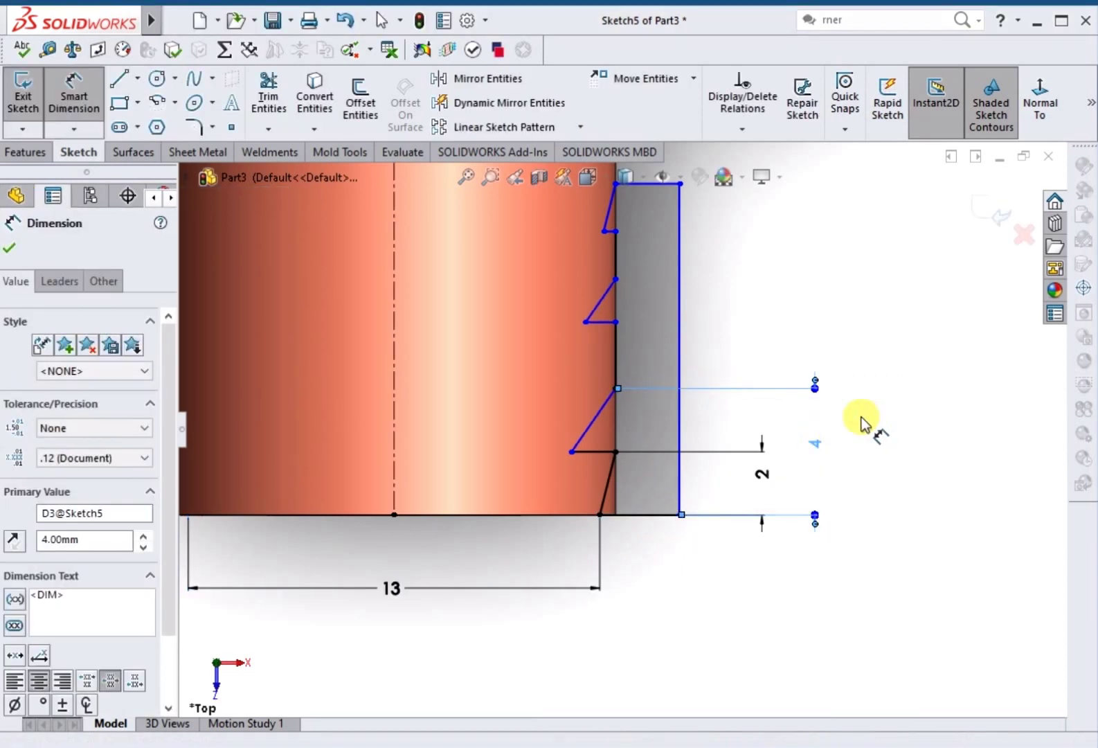
key("Escape")
Step: Make the two selected sketch points vertically aligned
left_click(573, 452)
left_click(599, 516, "ctrl")
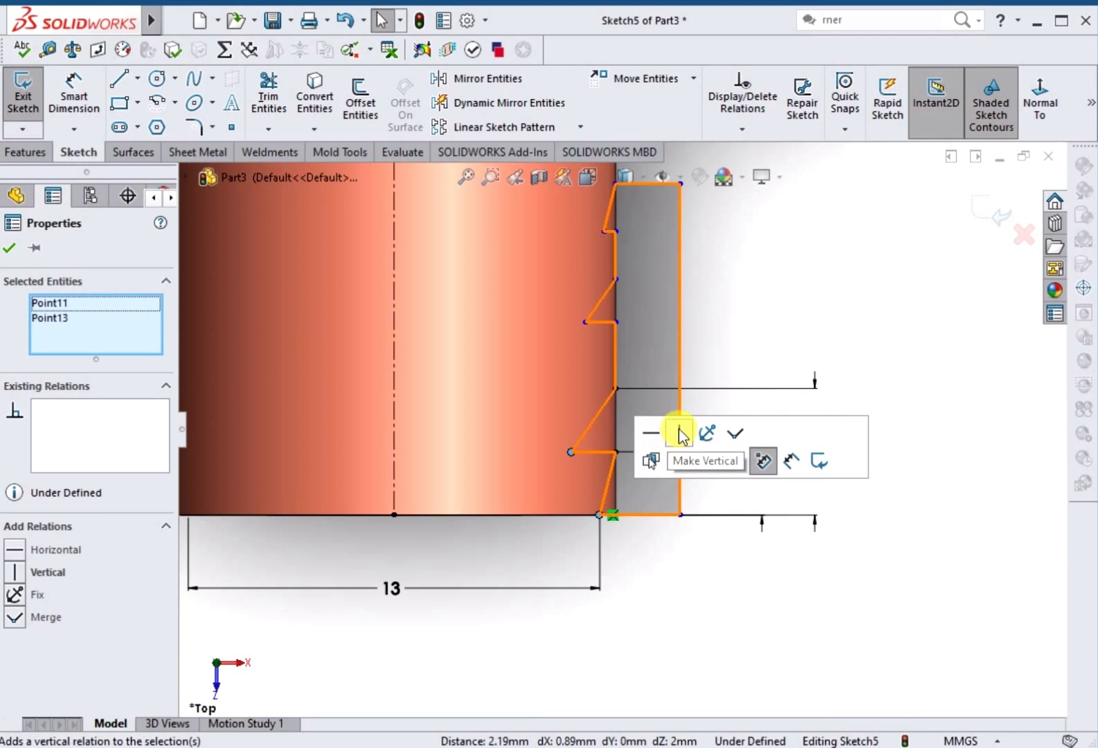
left_click(680, 432)
left_click(74, 97)
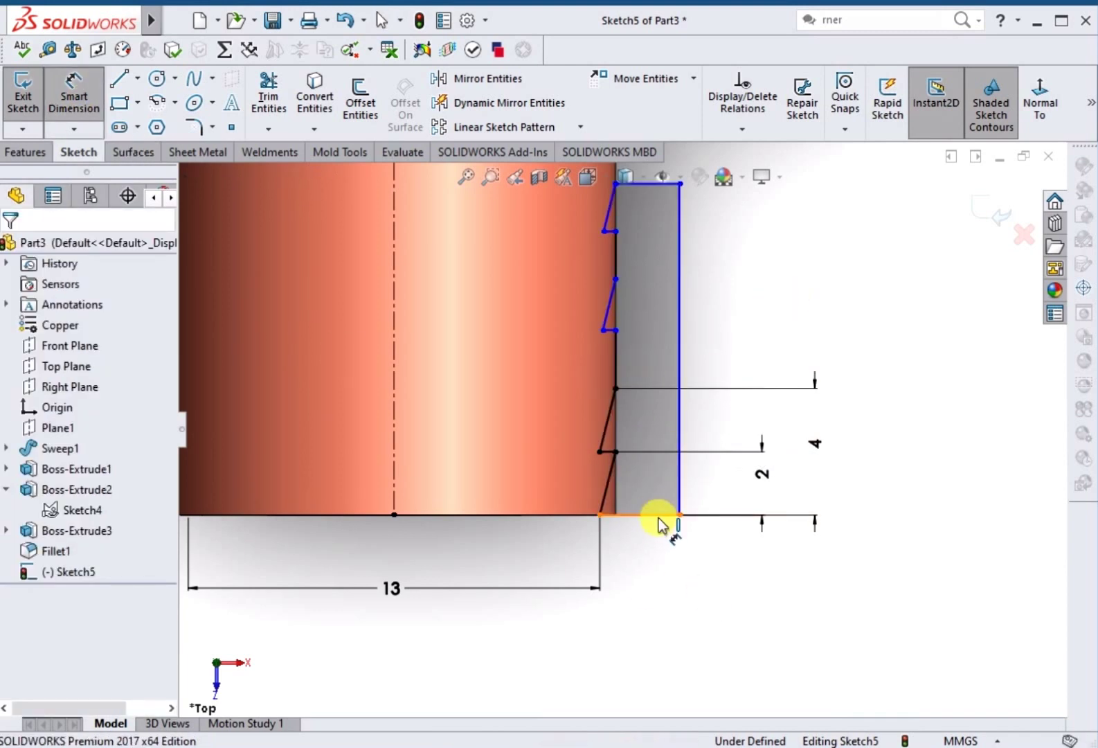
Step: Dimension the next two tooth vertices at 6 mm and 8 mm from the bottom edge
left_click(623, 388)
left_click(616, 330)
left_click(854, 422)
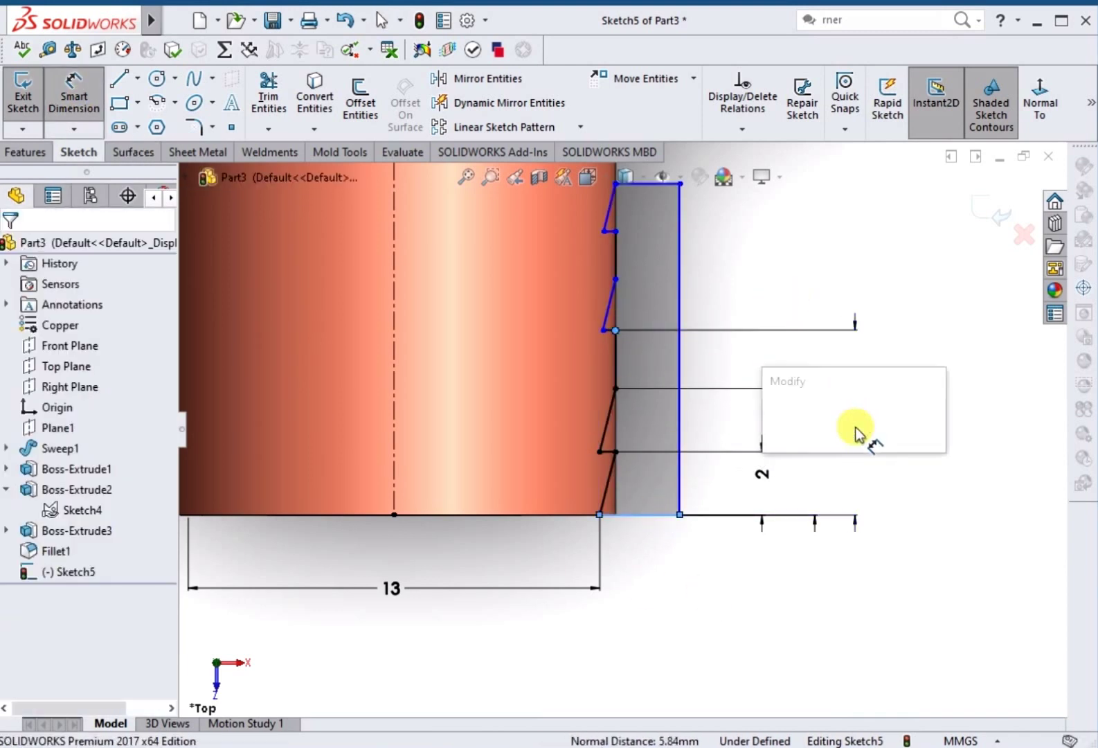
type("6.00mm")
key("Return")
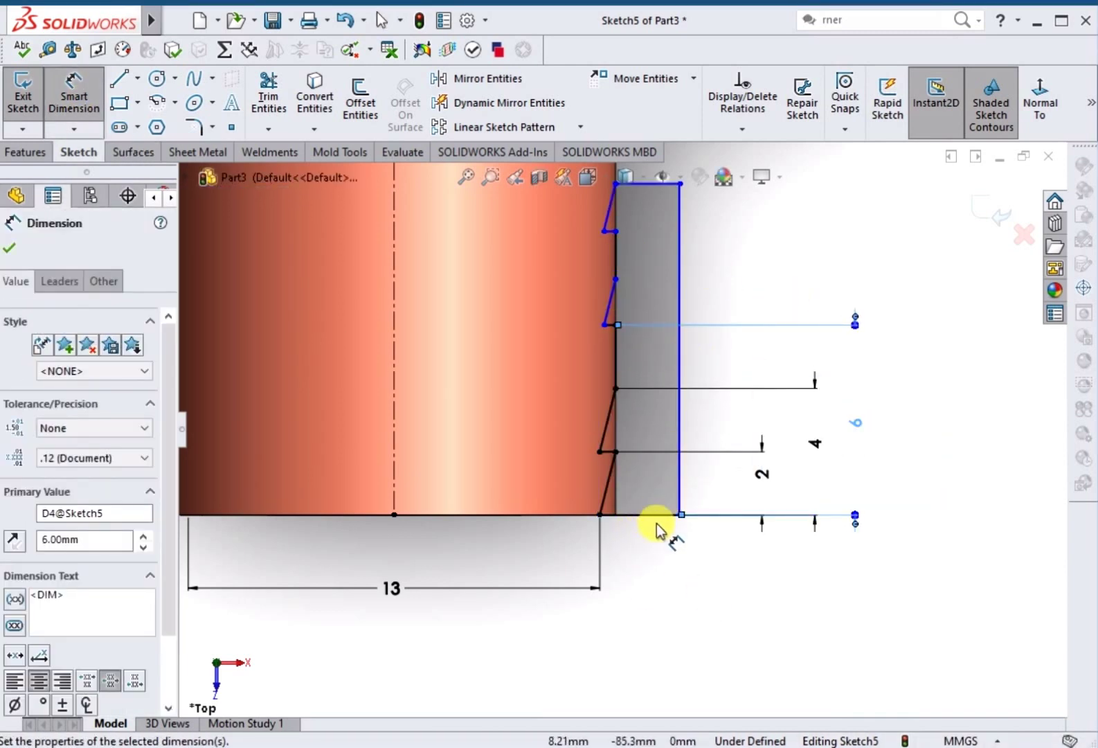
left_click(616, 279)
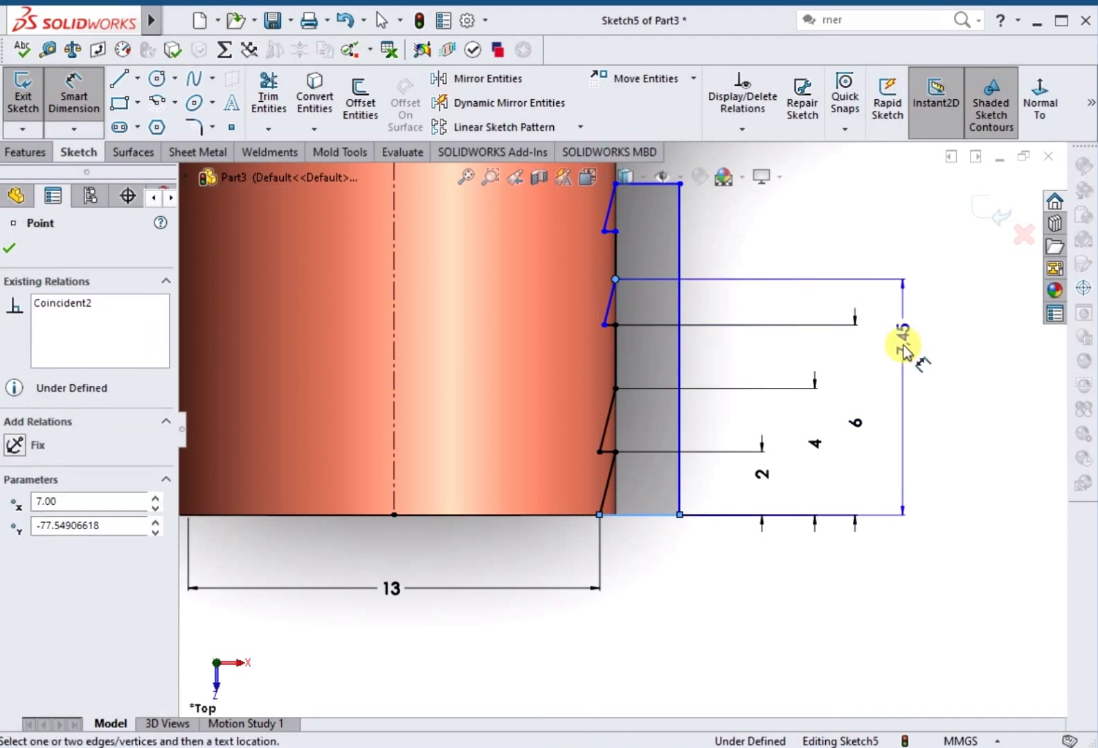
left_click(902, 385)
type("8")
key("Return")
Step: Add the 10 mm tooth spacing and the 12 mm overall profile height
scroll(623, 428, "up", 2)
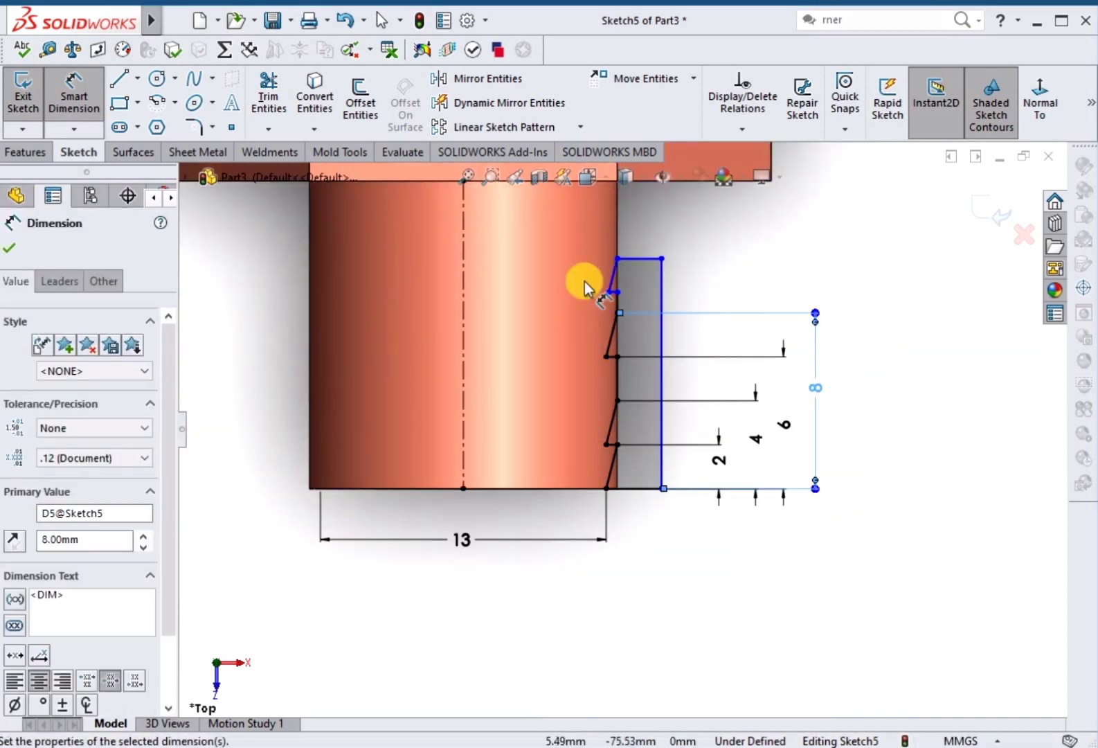
scroll(584, 287, "down", 3)
left_click(699, 667)
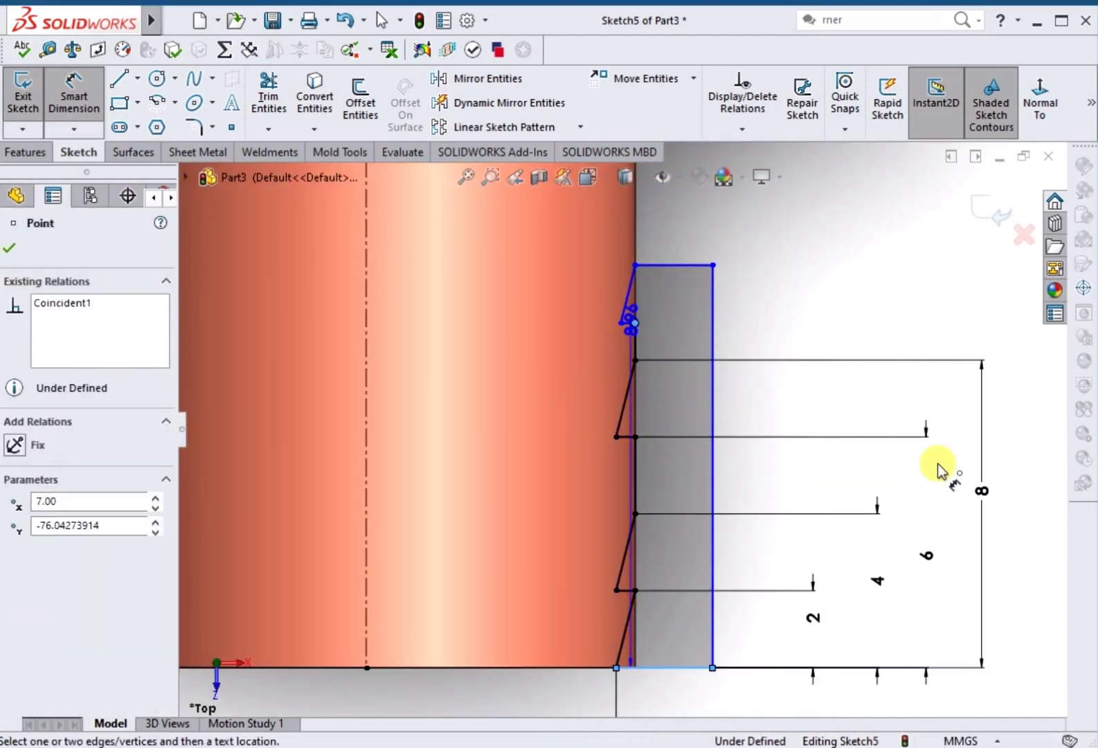
scroll(792, 377, "up", 2)
left_click(886, 447)
key("Return")
scroll(686, 422, "down", 2)
left_click(644, 325)
scroll(617, 428, "up", 2)
left_click(970, 478)
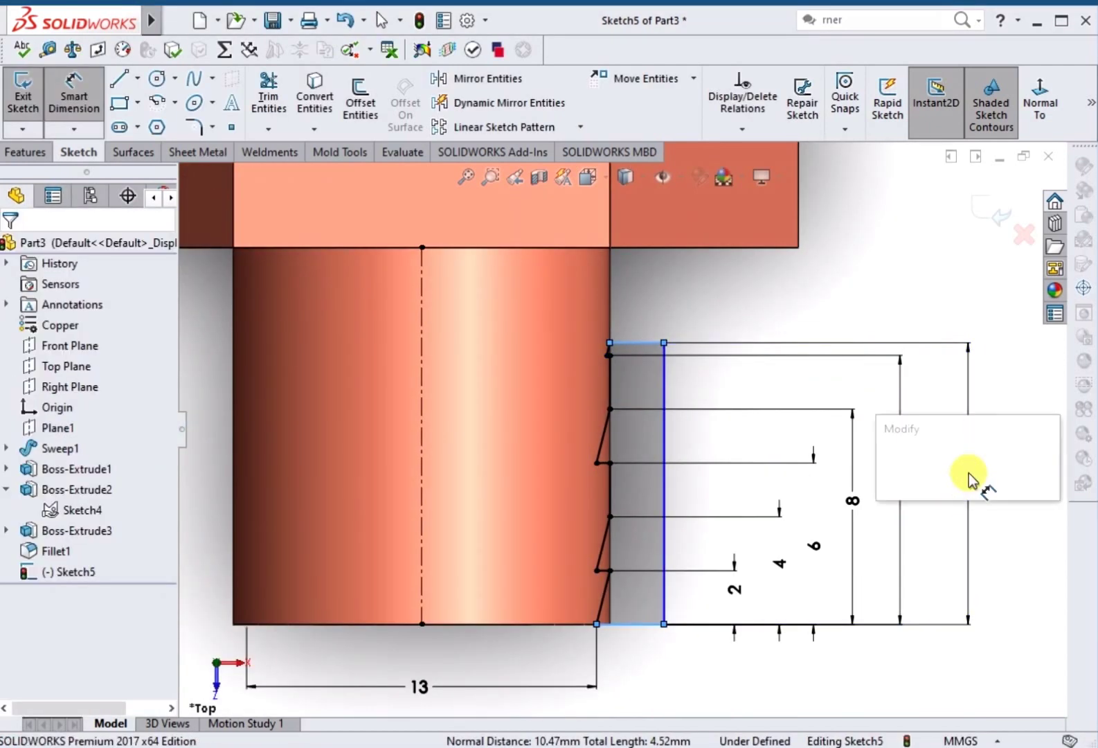
type("12")
key("Return")
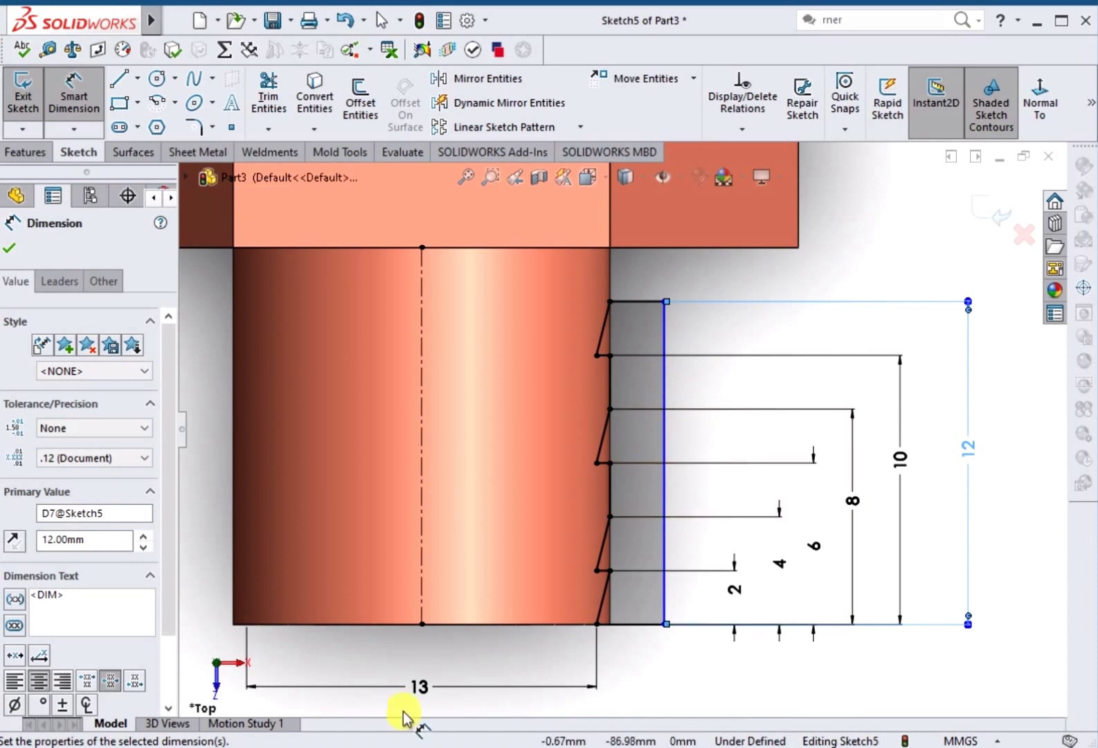
Step: Set the profile's outer line 8 mm from the centreline and exit the sketch
left_click(424, 568)
left_click(664, 597)
scroll(651, 610, "down", 3)
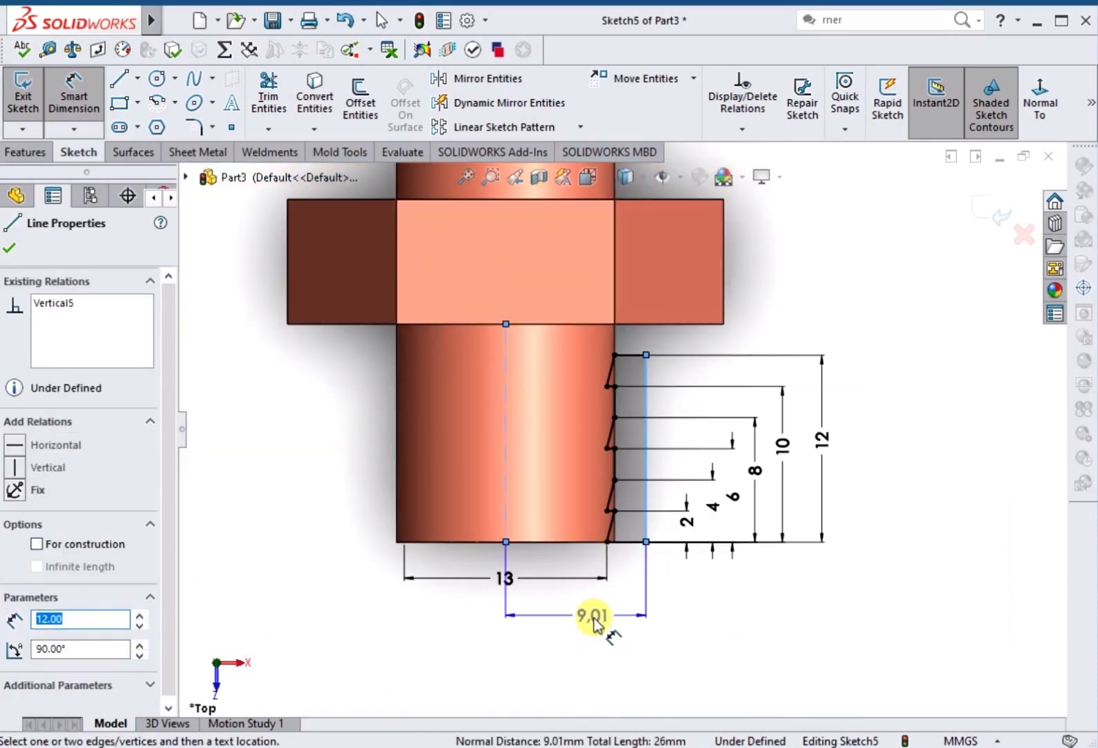
left_click(624, 604)
type("8")
key("Return")
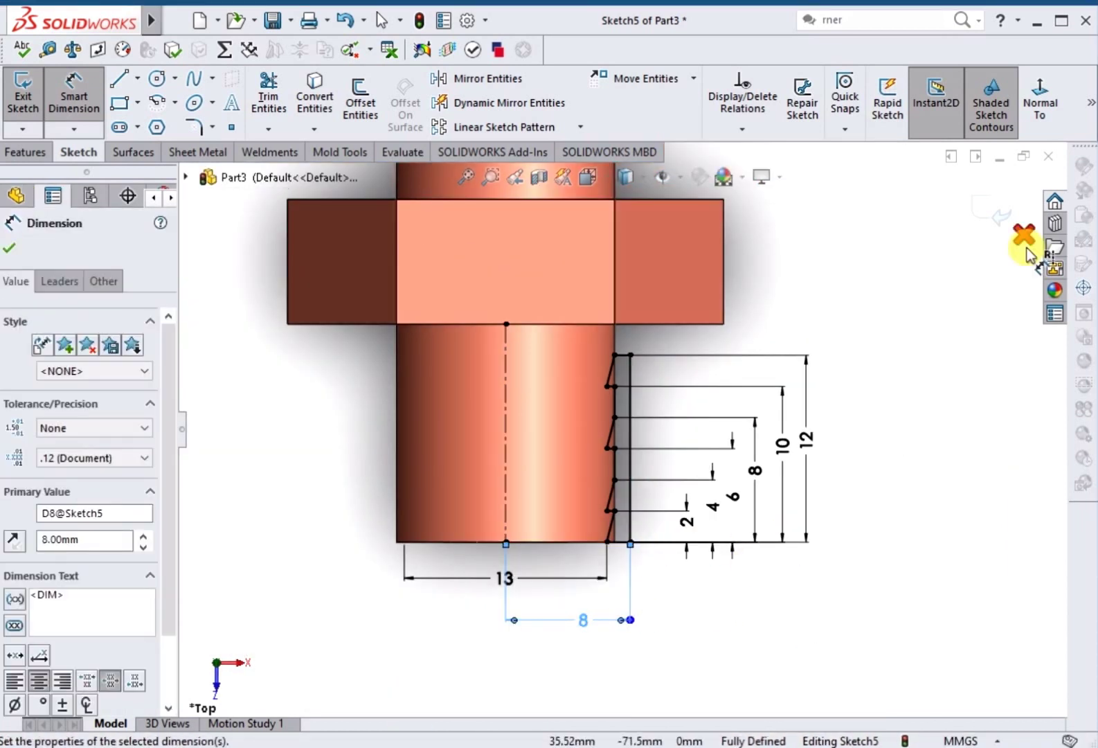
left_click(1000, 218)
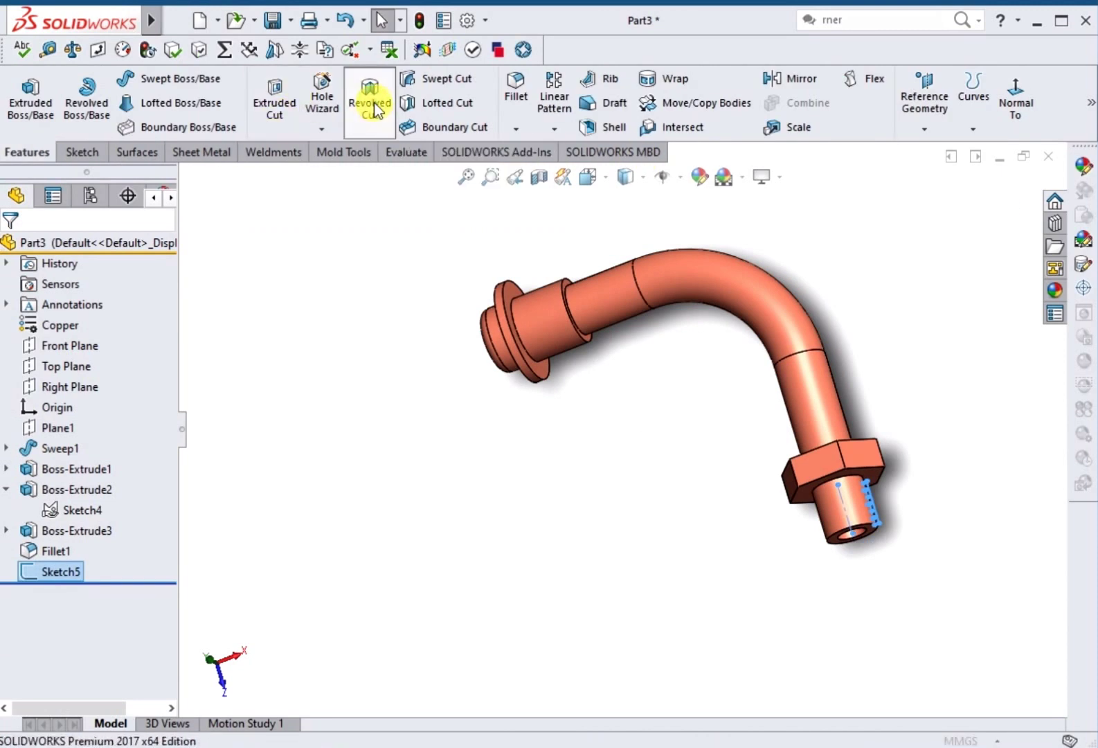
Step: Revolve-cut the thread profile into the pipe end, then view it in Trimetric
left_click(374, 109)
key("Return")
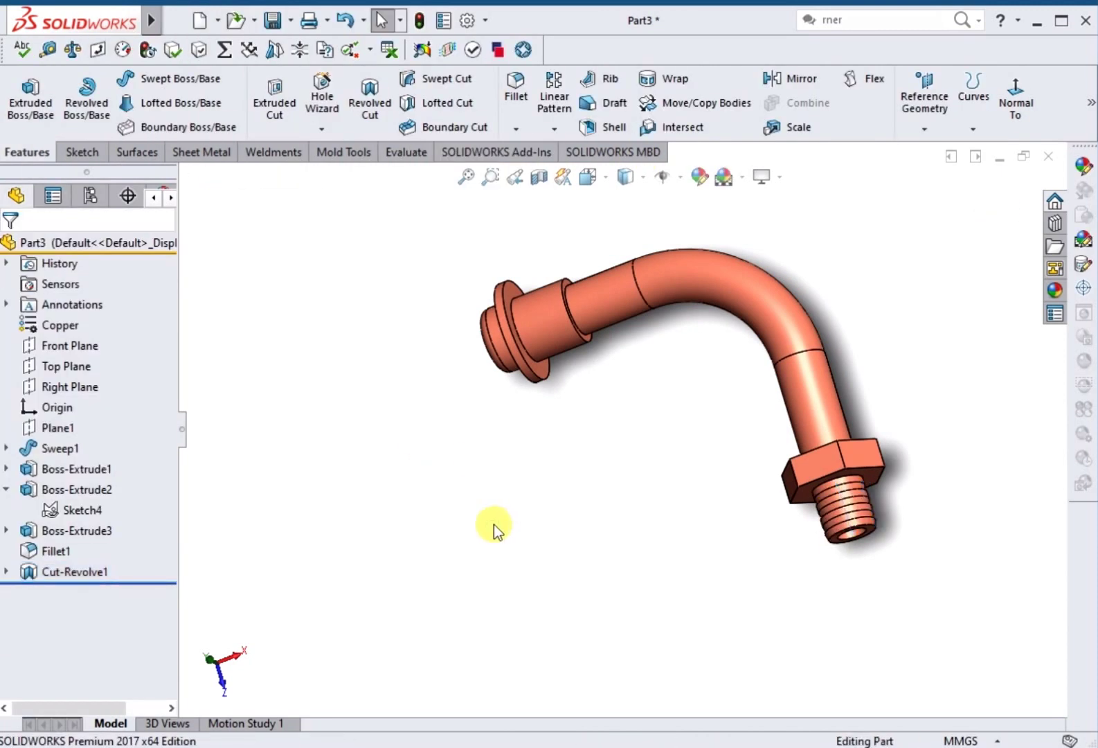
middle_click_drag(416, 536, 487, 492)
key("ctrl+7")
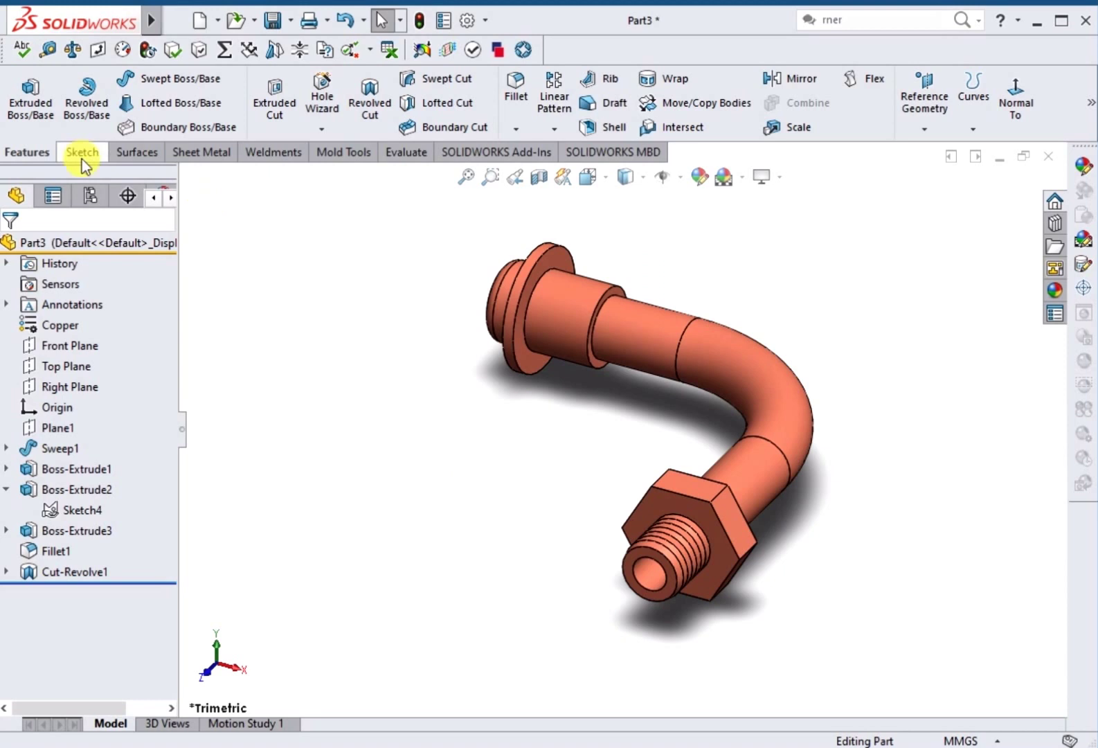